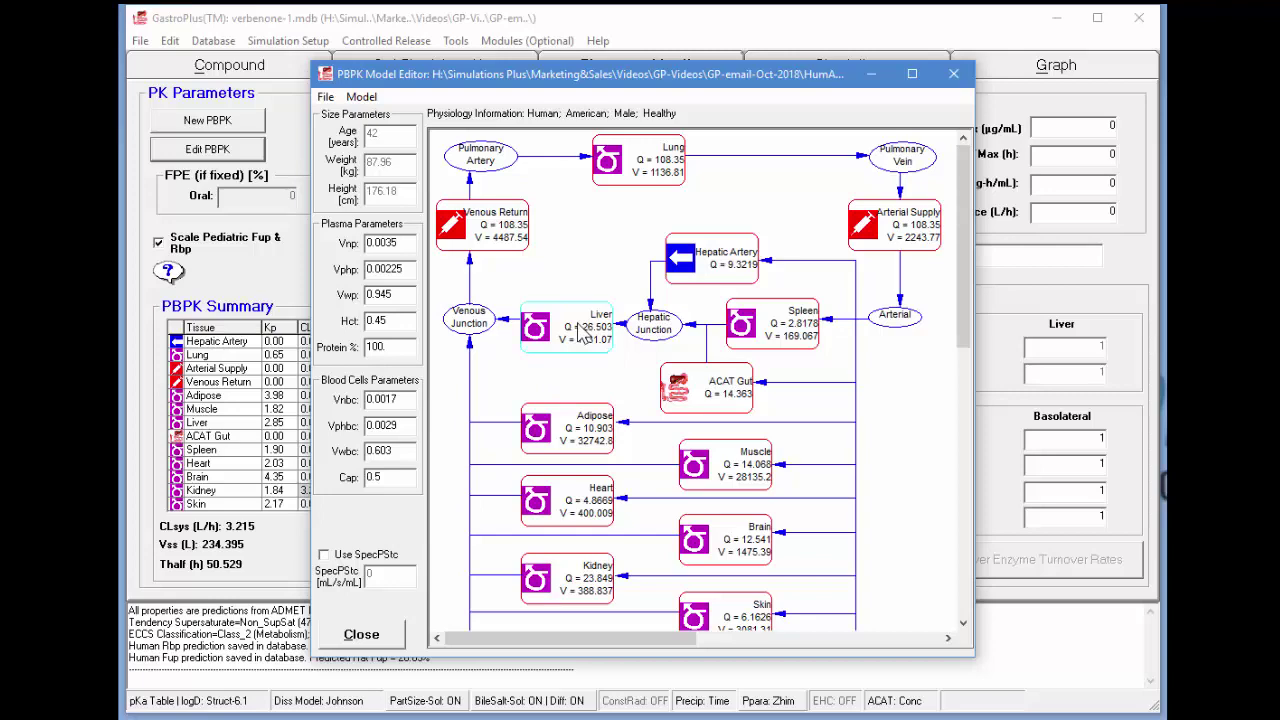
Inspect the liver tissue's basic, enzyme and transporter parameters in the PBPK model, and close the model editor without changes.
click(580, 334)
double_click(580, 334)
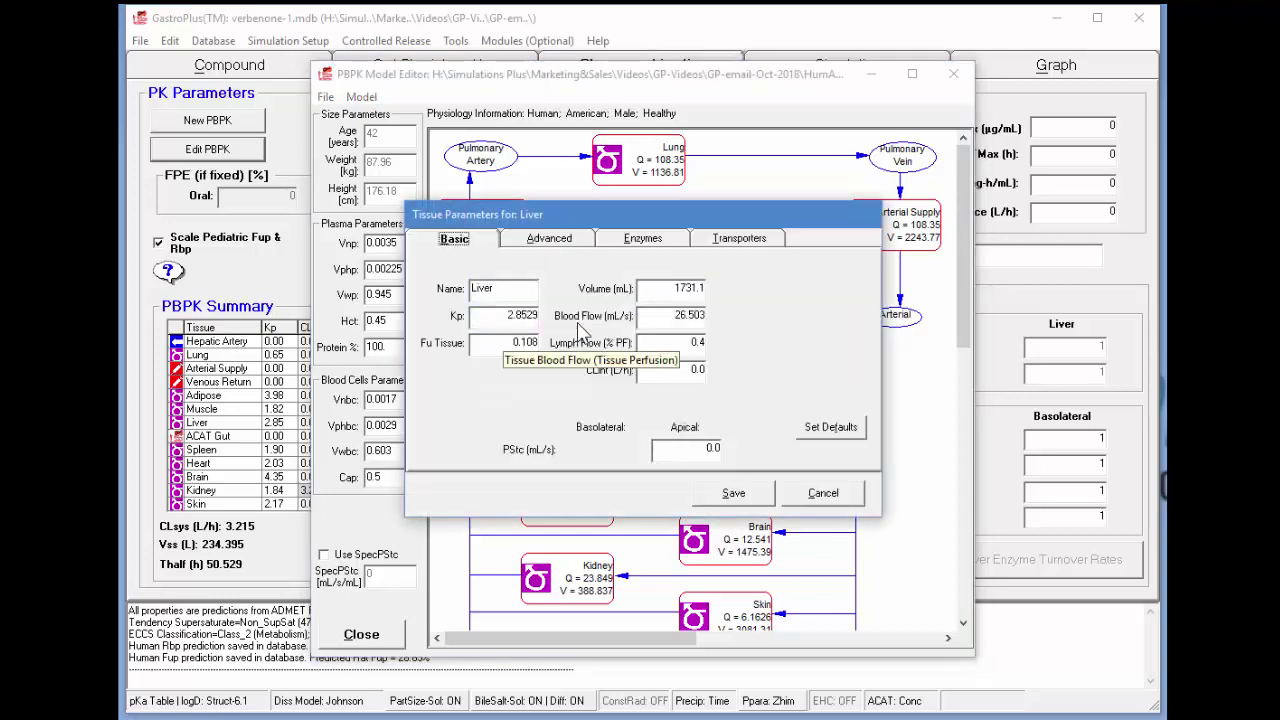
click(648, 242)
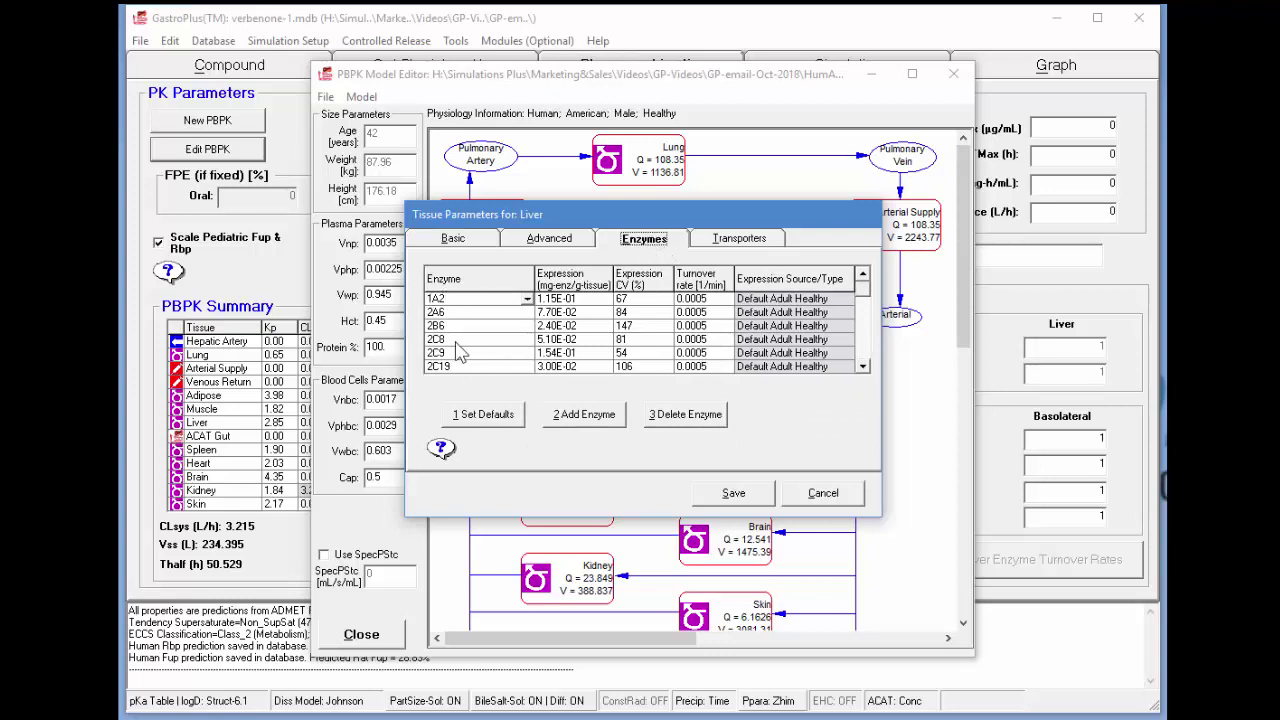
click(741, 248)
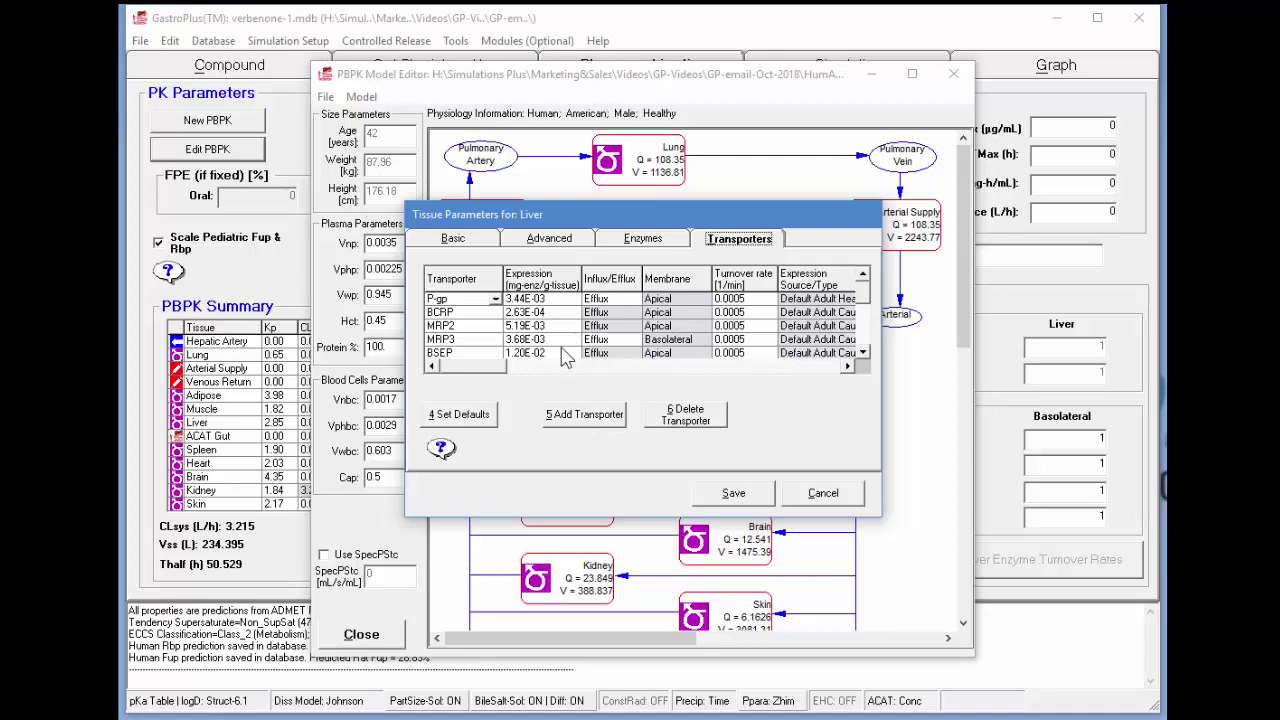
click(822, 493)
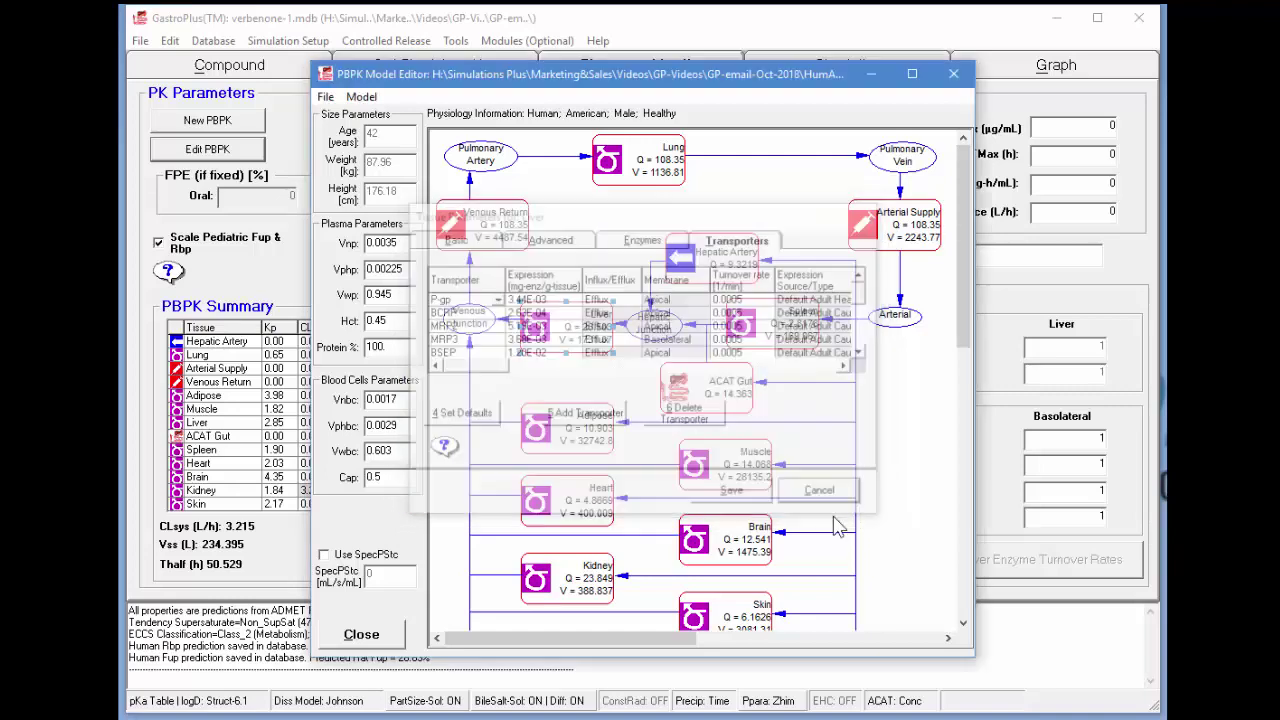
click(954, 74)
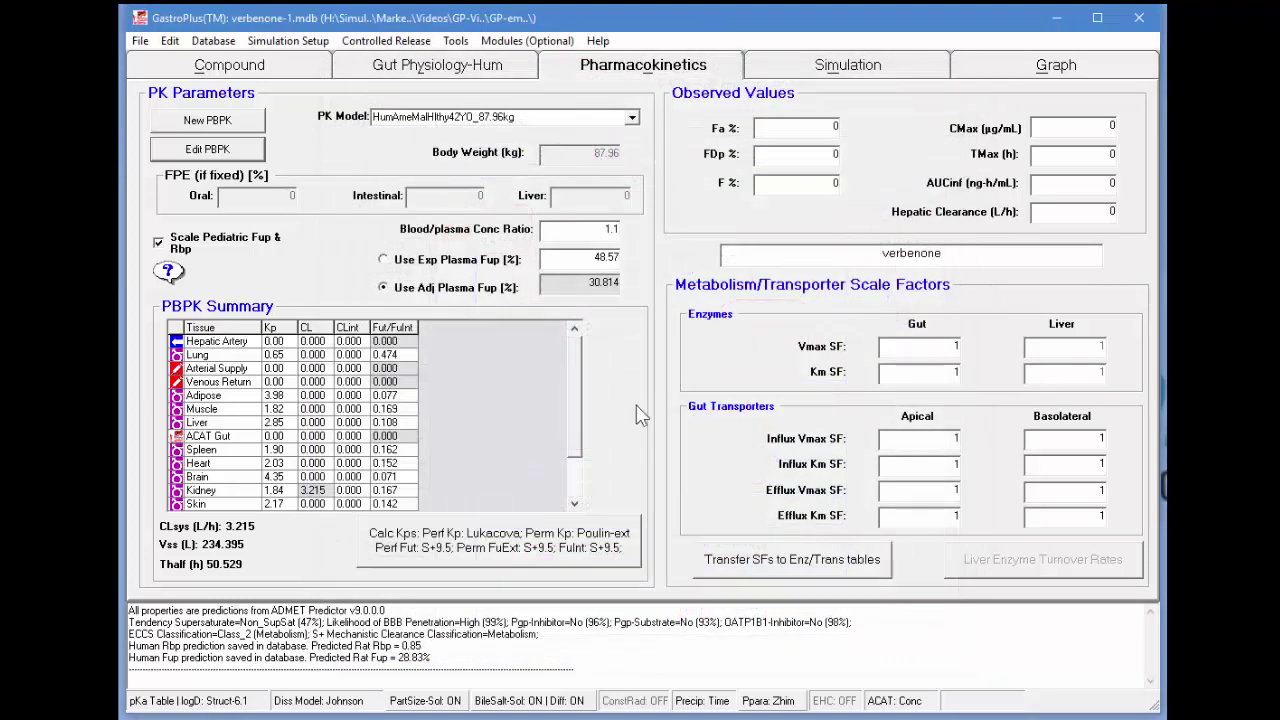
Review verbenone's enzyme table entries and the regional 3A4 expression across its gut physiology compartments.
click(241, 65)
click(328, 520)
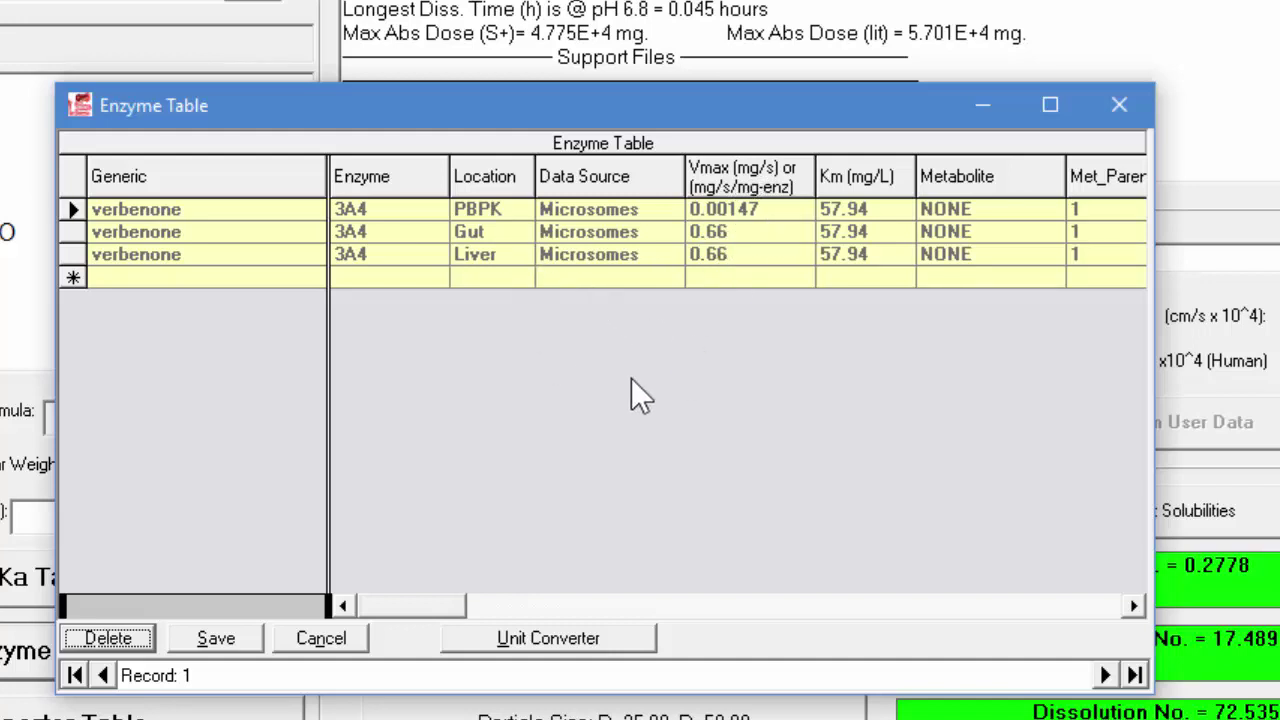
click(308, 640)
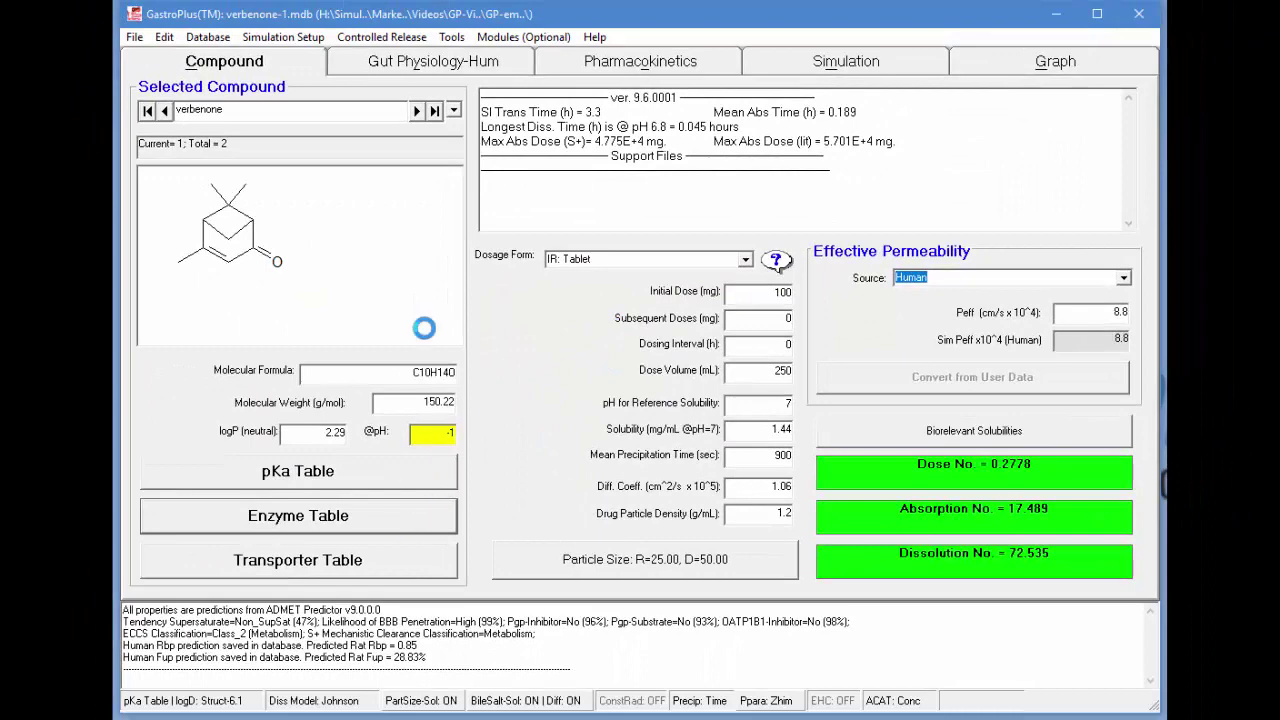
click(437, 72)
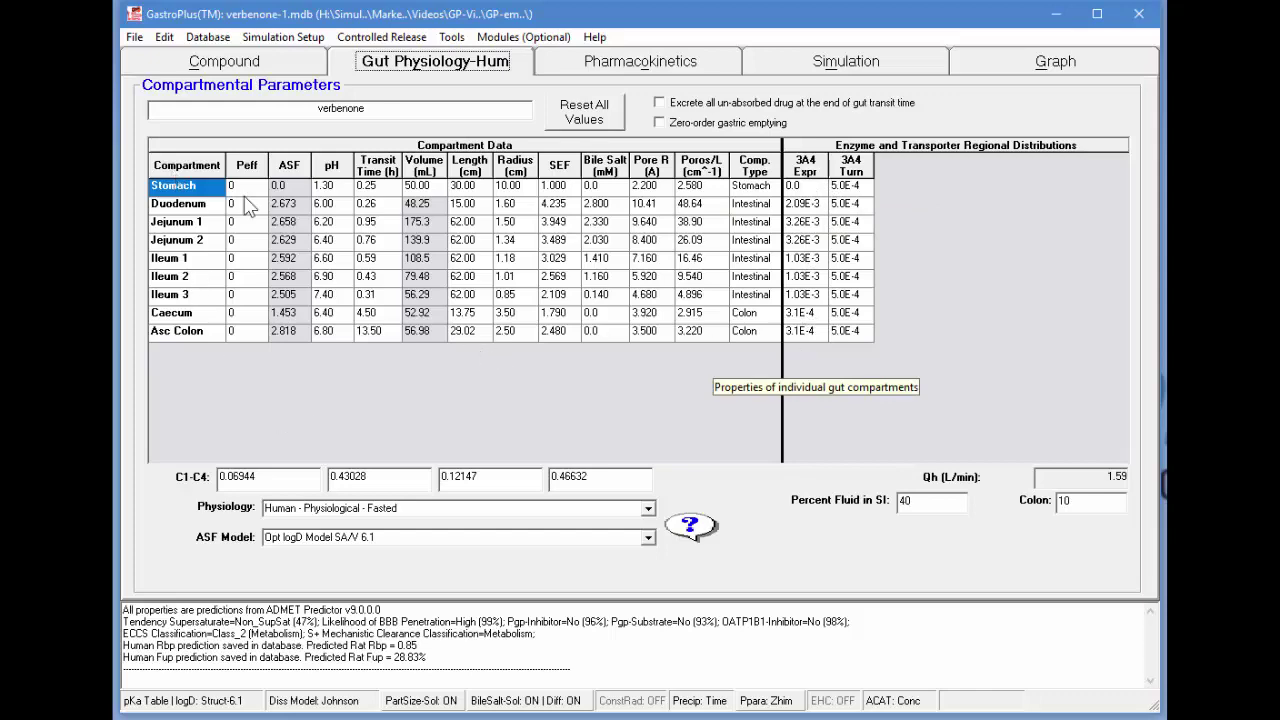
click(236, 63)
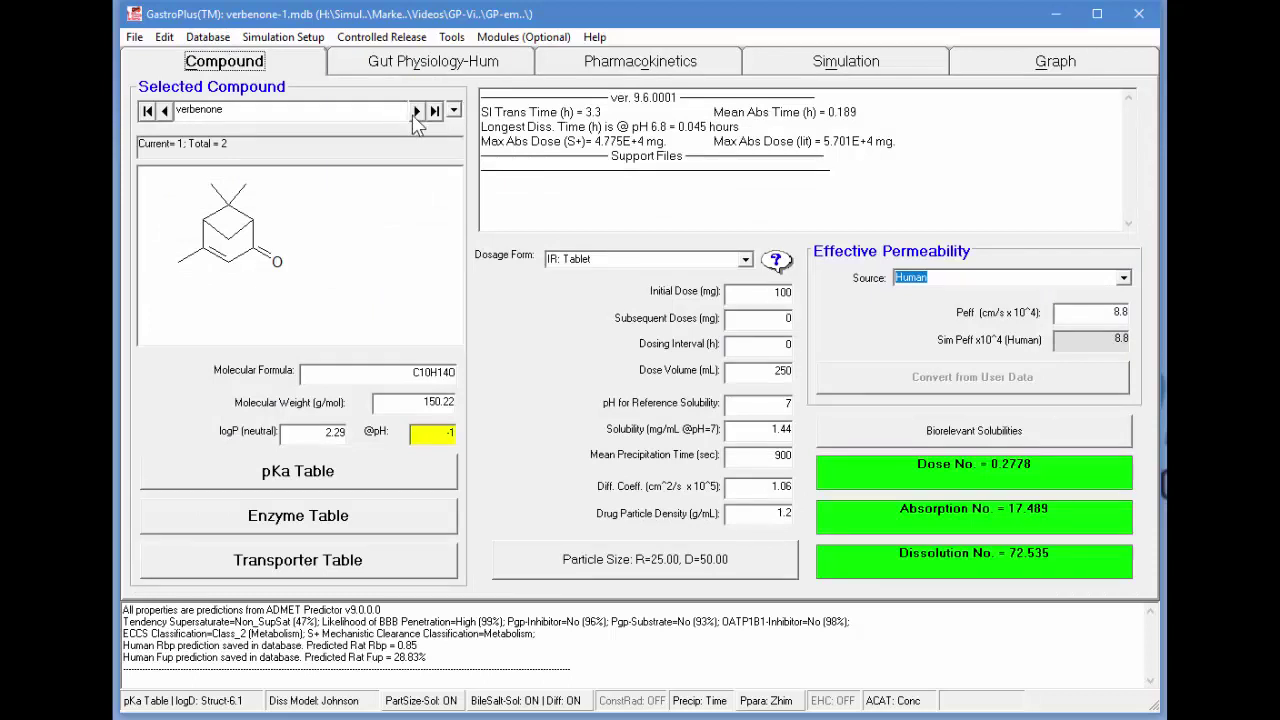
Switch to the verbenone-1 compound record and add a verbenone-1 row to its empty enzyme table.
click(415, 111)
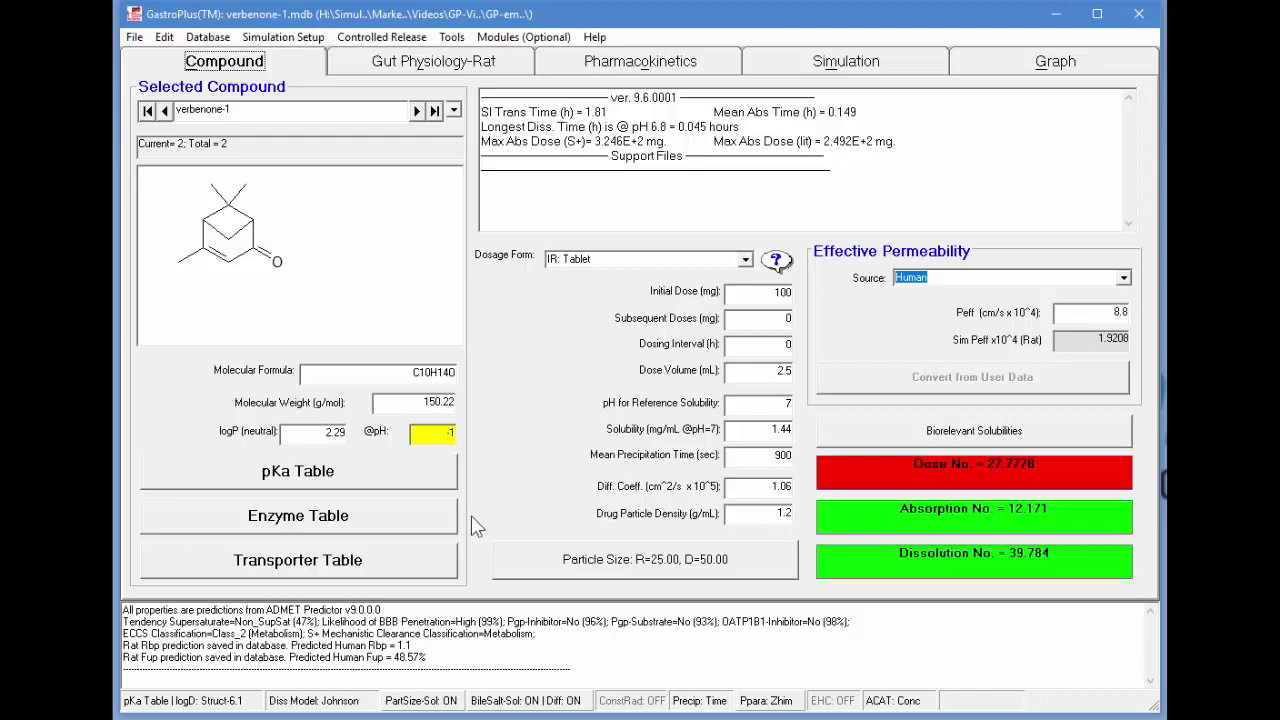
mouse_move(572, 434)
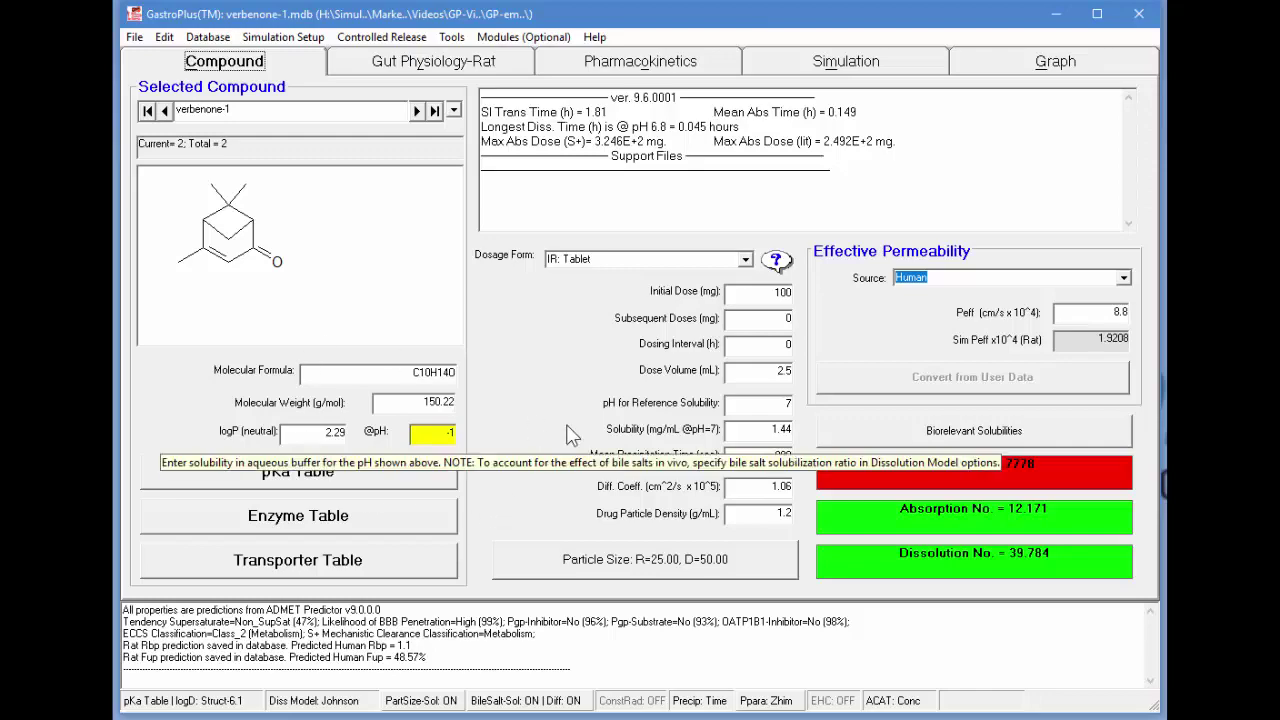
click(440, 520)
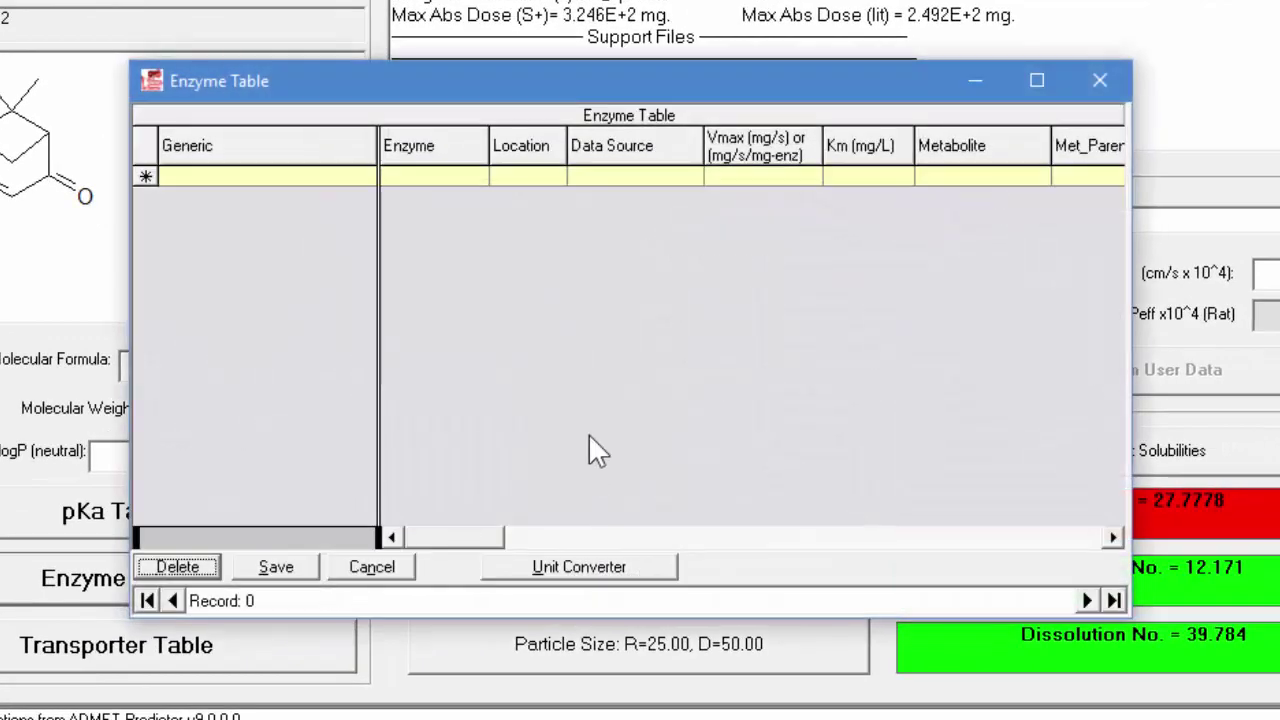
click(372, 180)
click(367, 177)
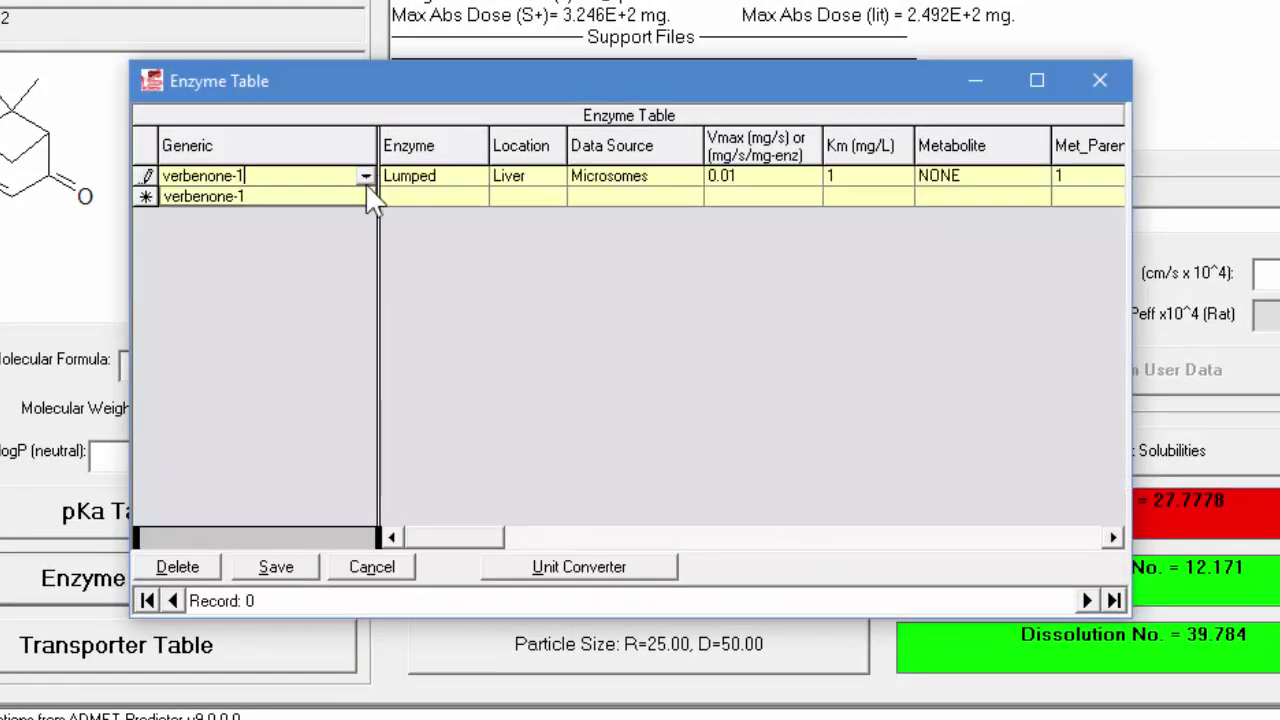
Set the enzyme of the new verbenone-1 row to 2c11 and its location to PBPK.
click(477, 183)
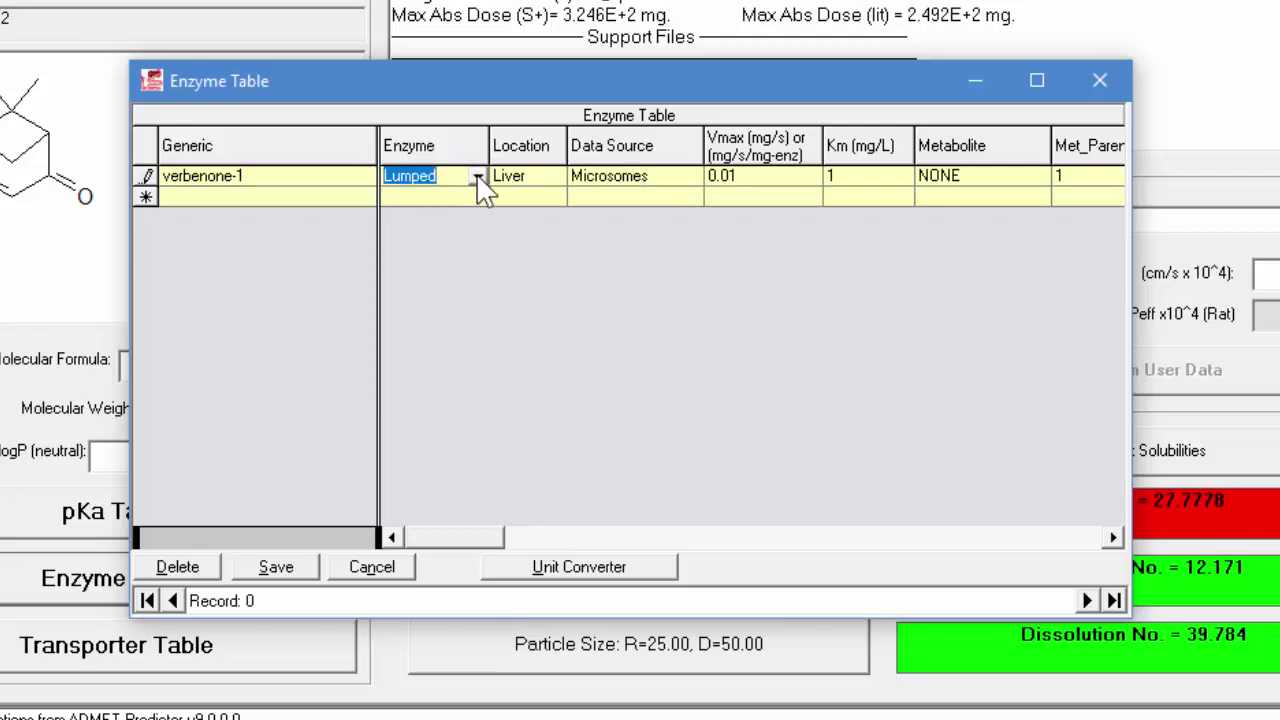
click(478, 179)
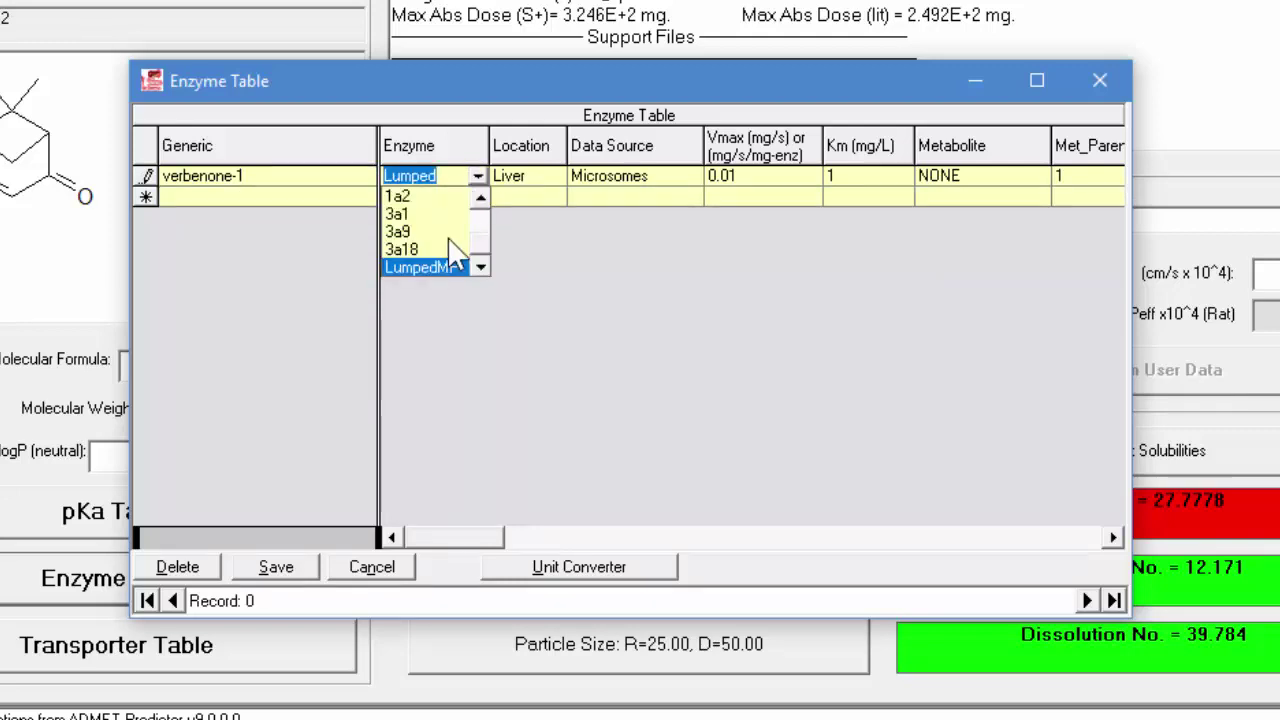
click(480, 197)
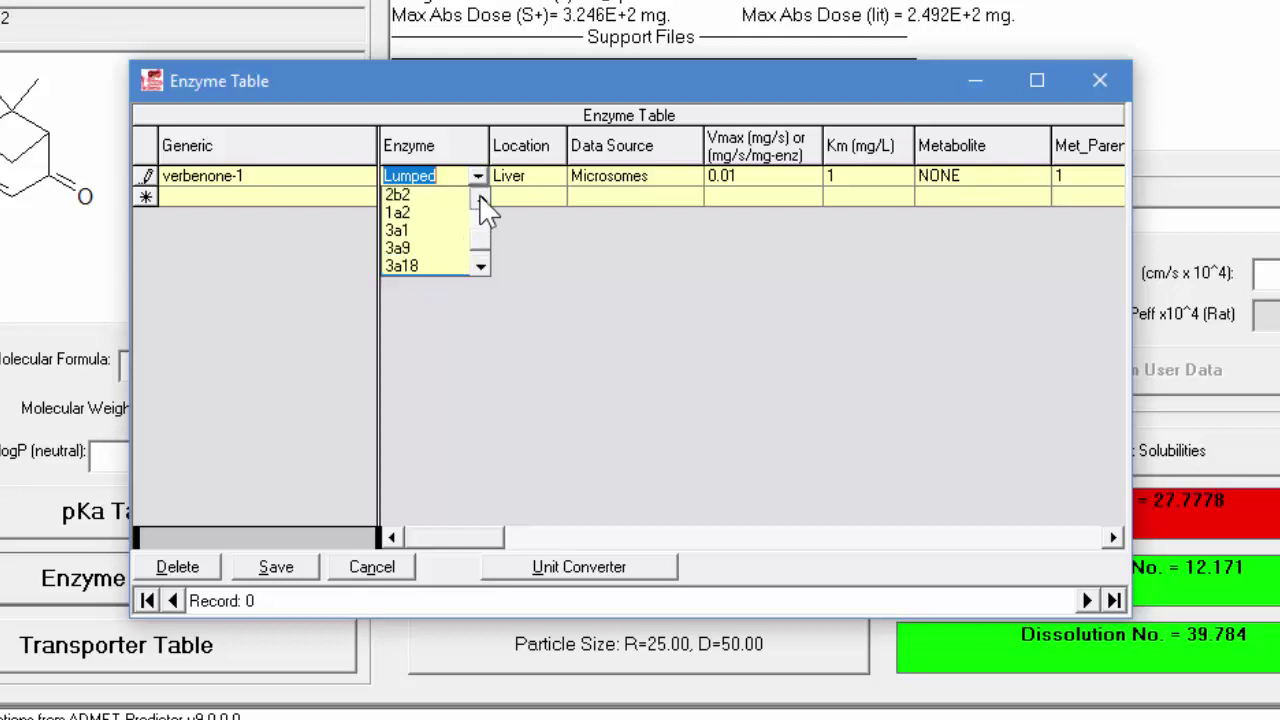
click(480, 197)
click(480, 197)
click(419, 198)
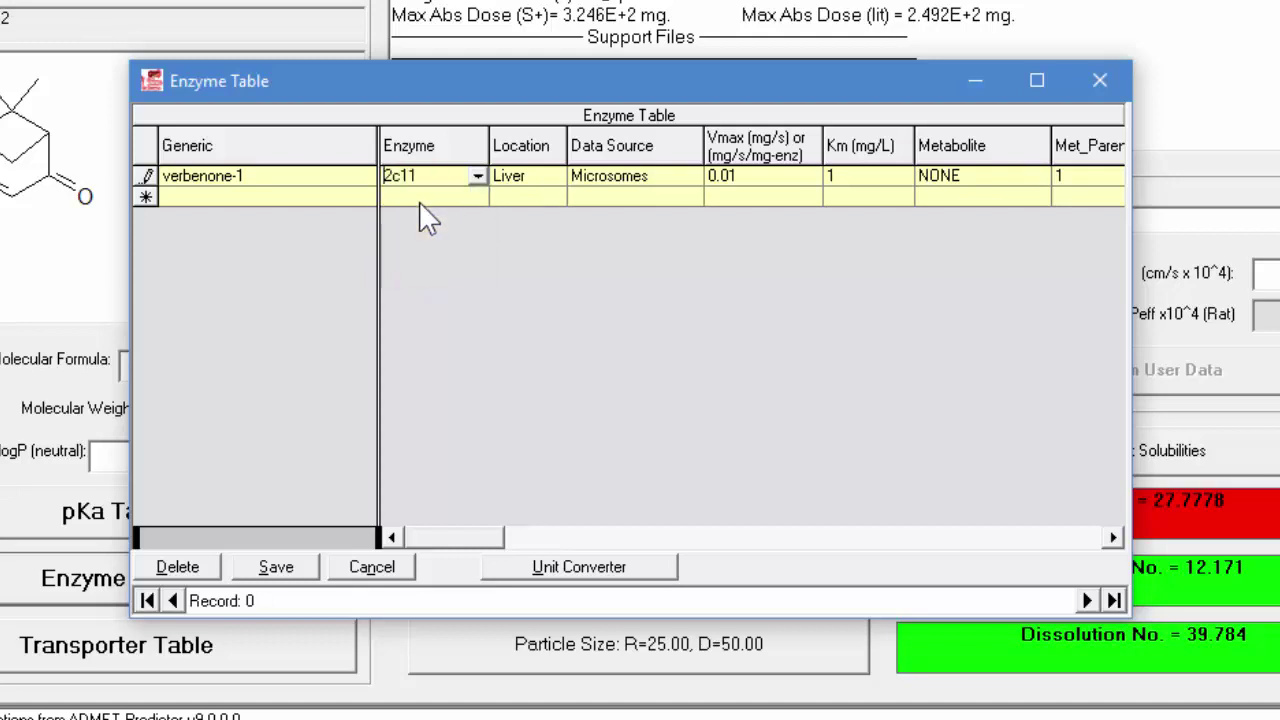
click(540, 178)
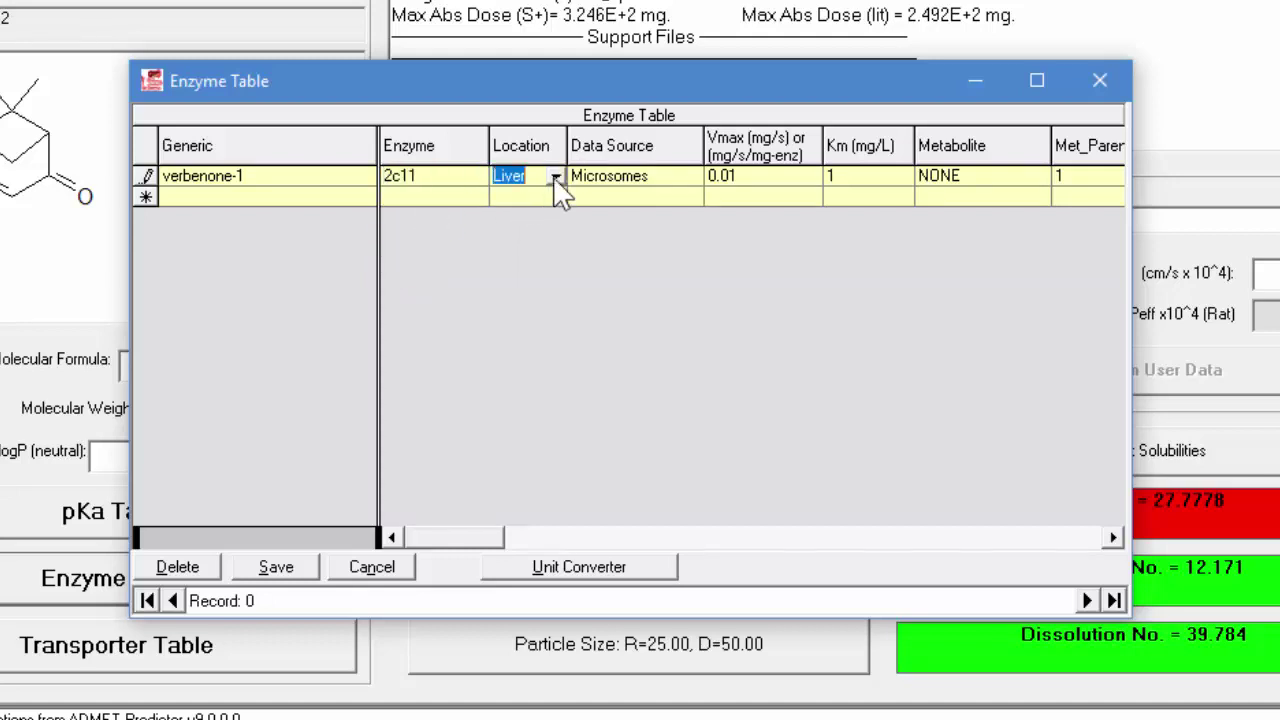
click(555, 177)
click(515, 231)
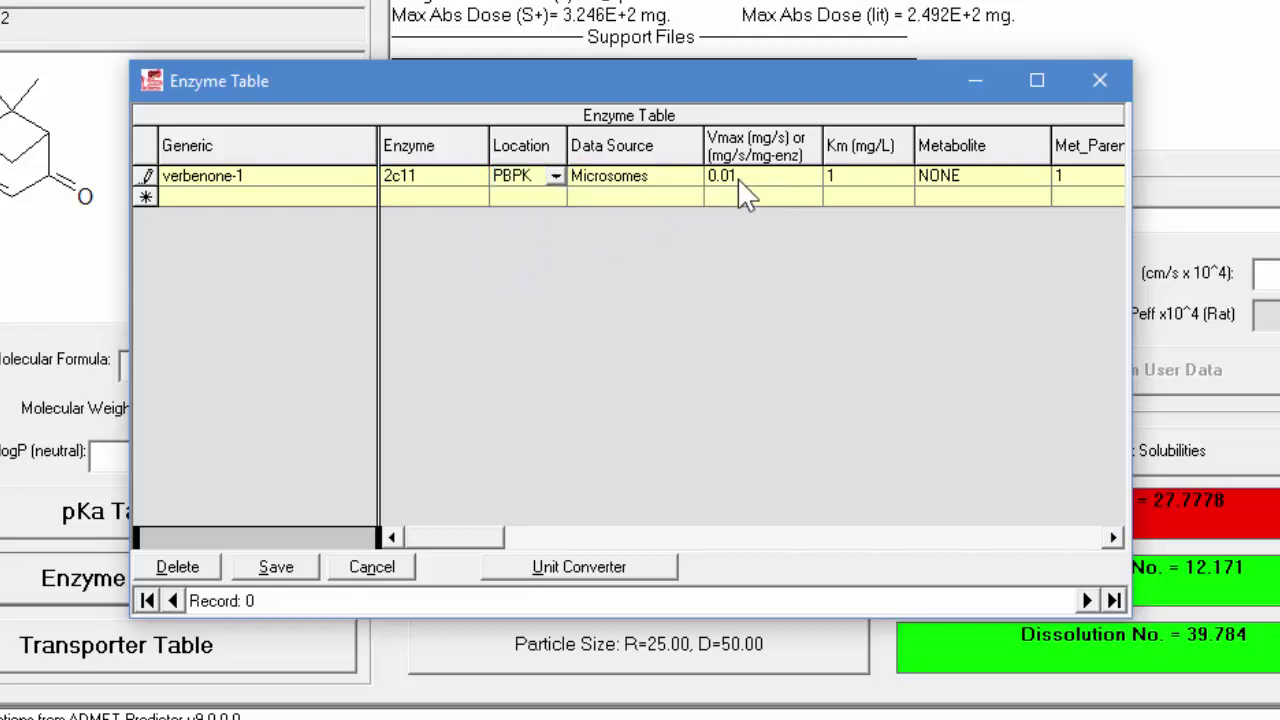
Set up the Km and Vmax unit conversion with the rCYP assay type and the in vitro value treated as unbound.
click(574, 576)
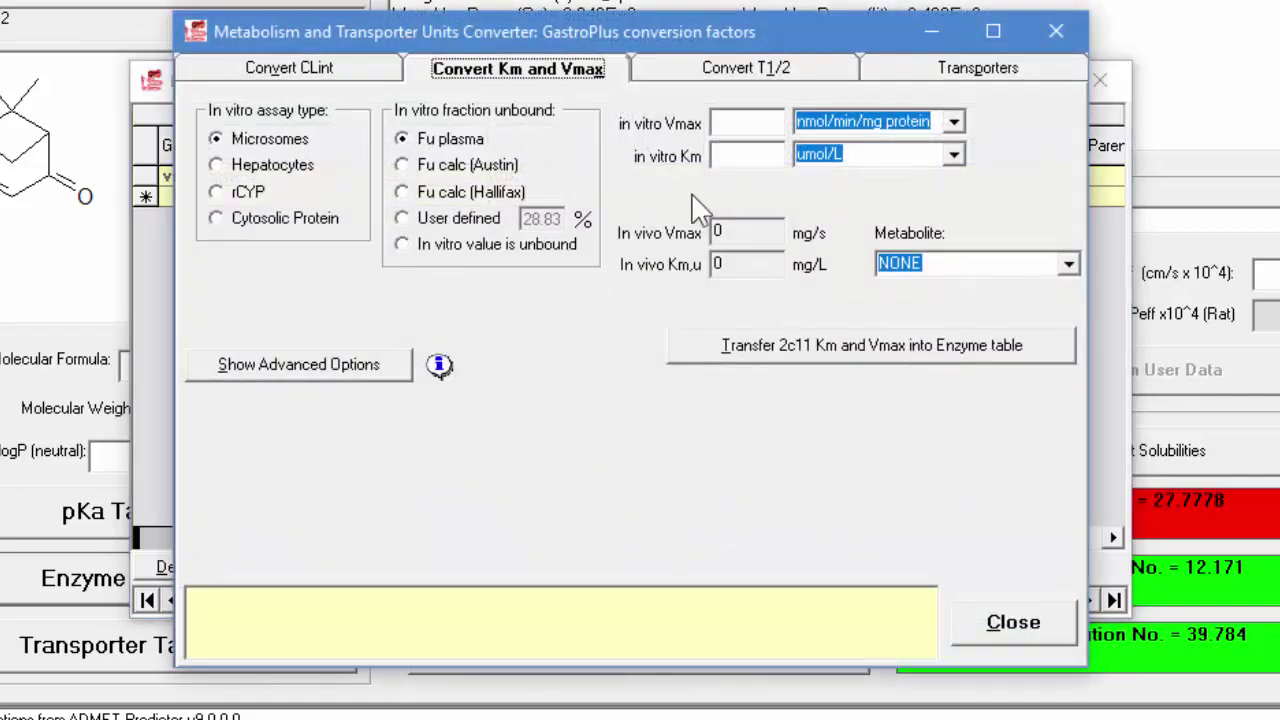
click(243, 201)
click(418, 246)
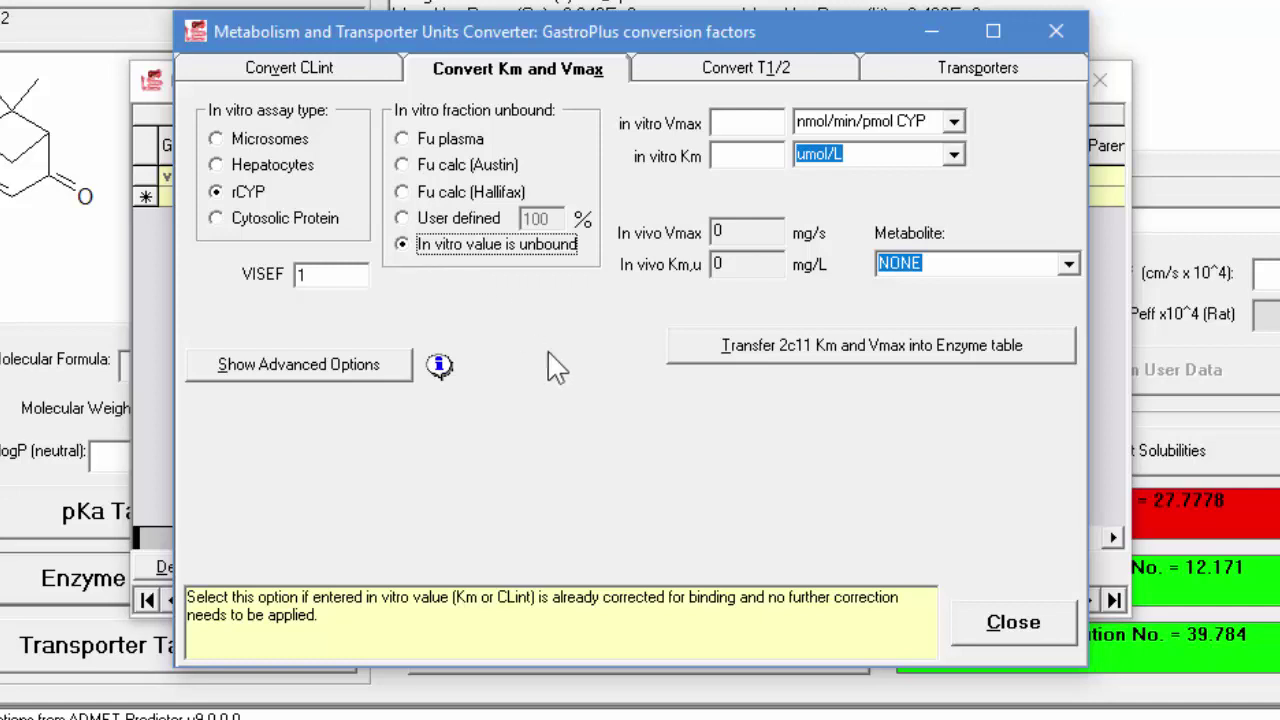
Convert an in vitro Vmax of 24 nmol/min/nmol CYP and Km of 120 umol/L, and transfer the 2c11 results into the enzyme table.
click(763, 121)
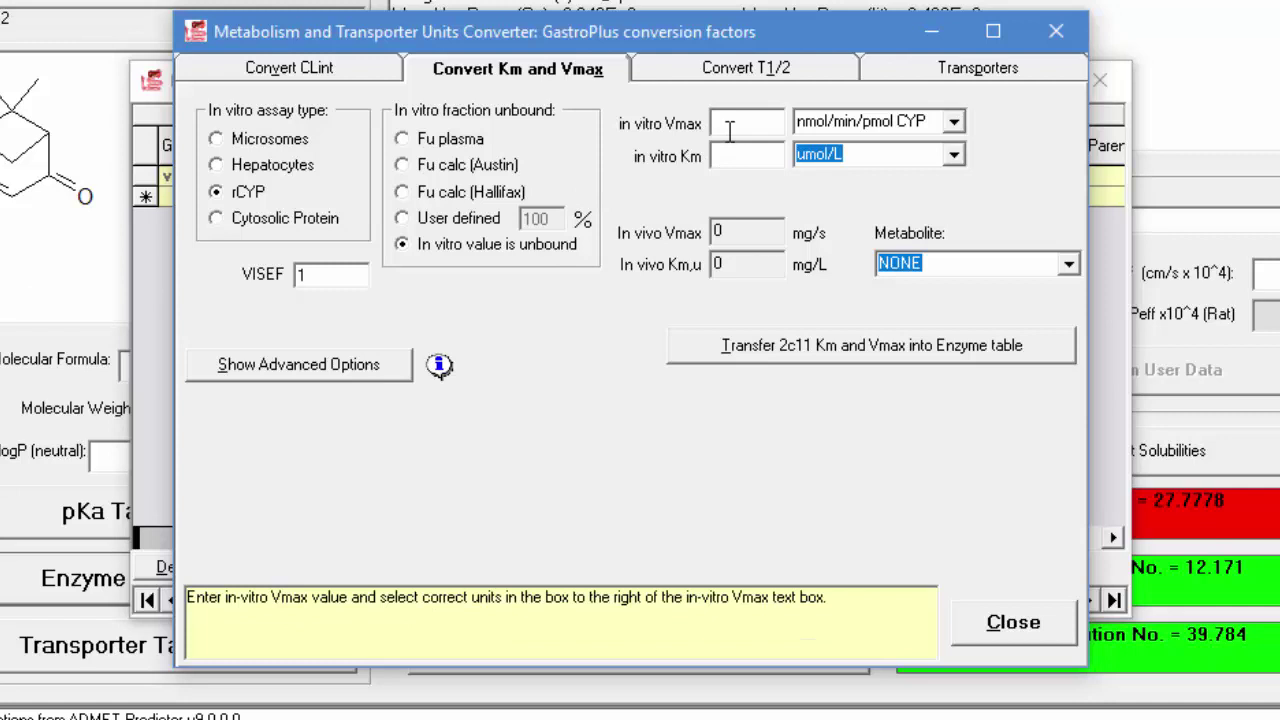
text(24)
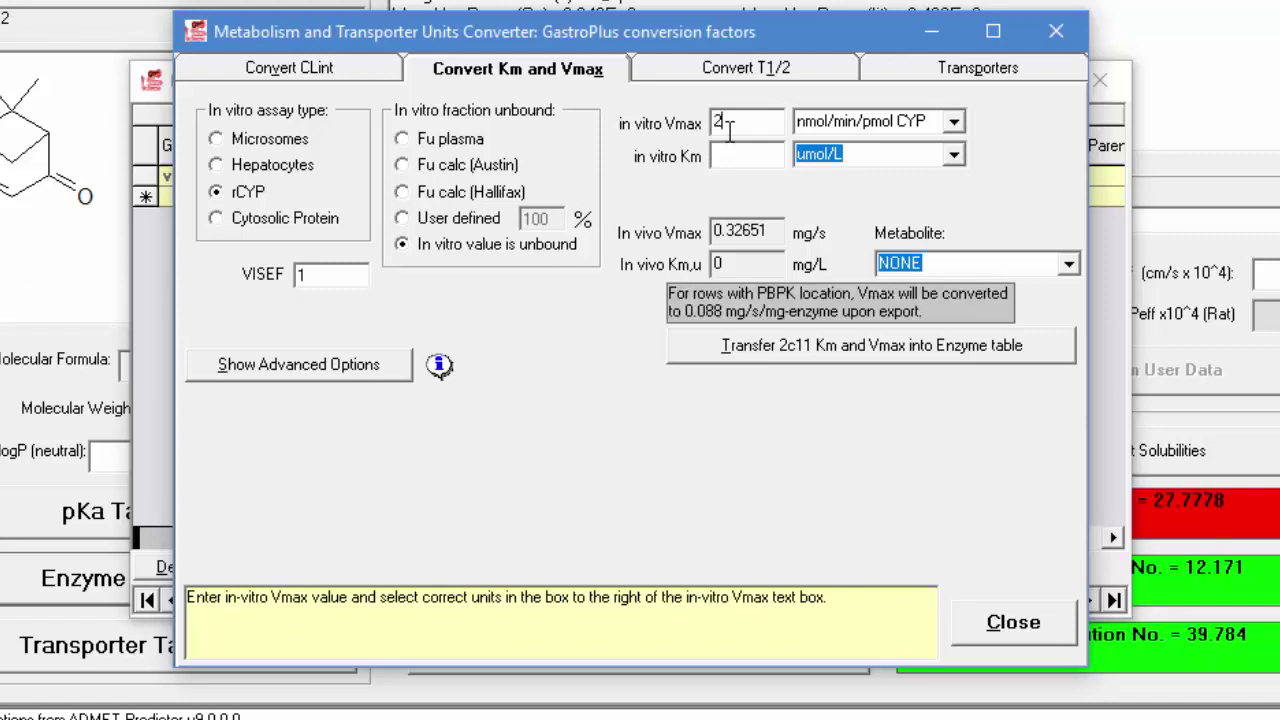
click(954, 121)
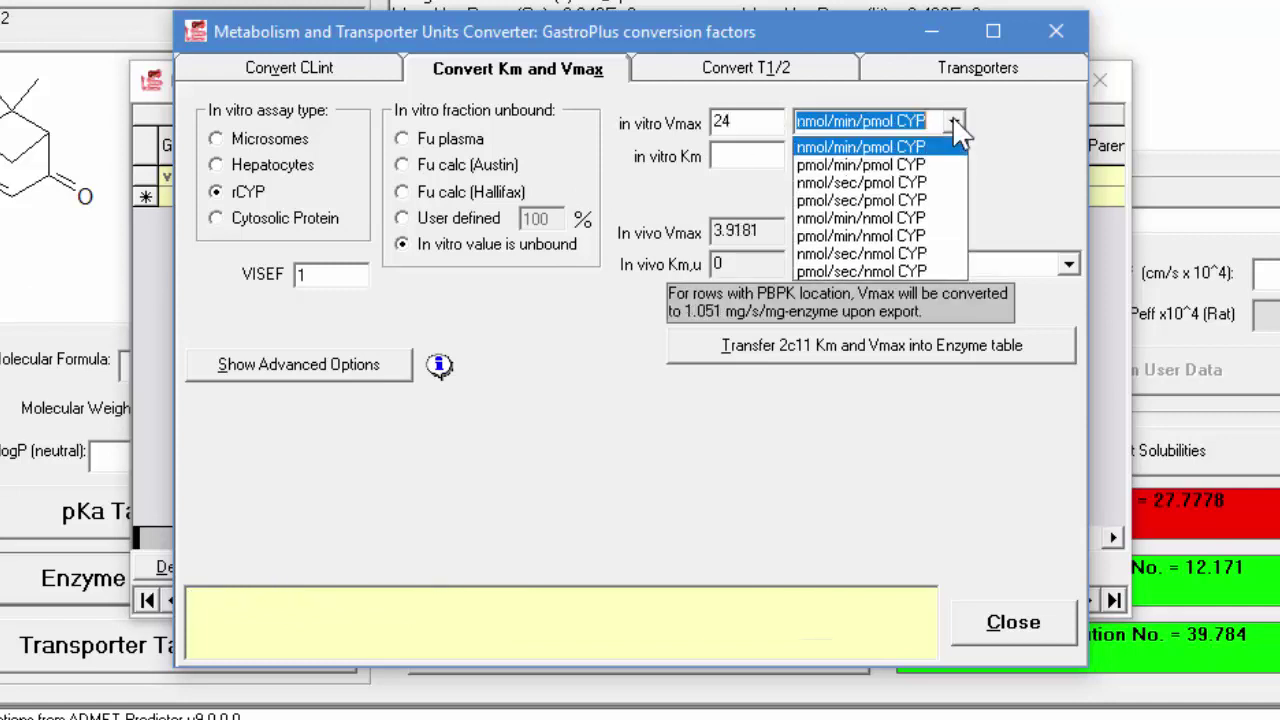
click(860, 220)
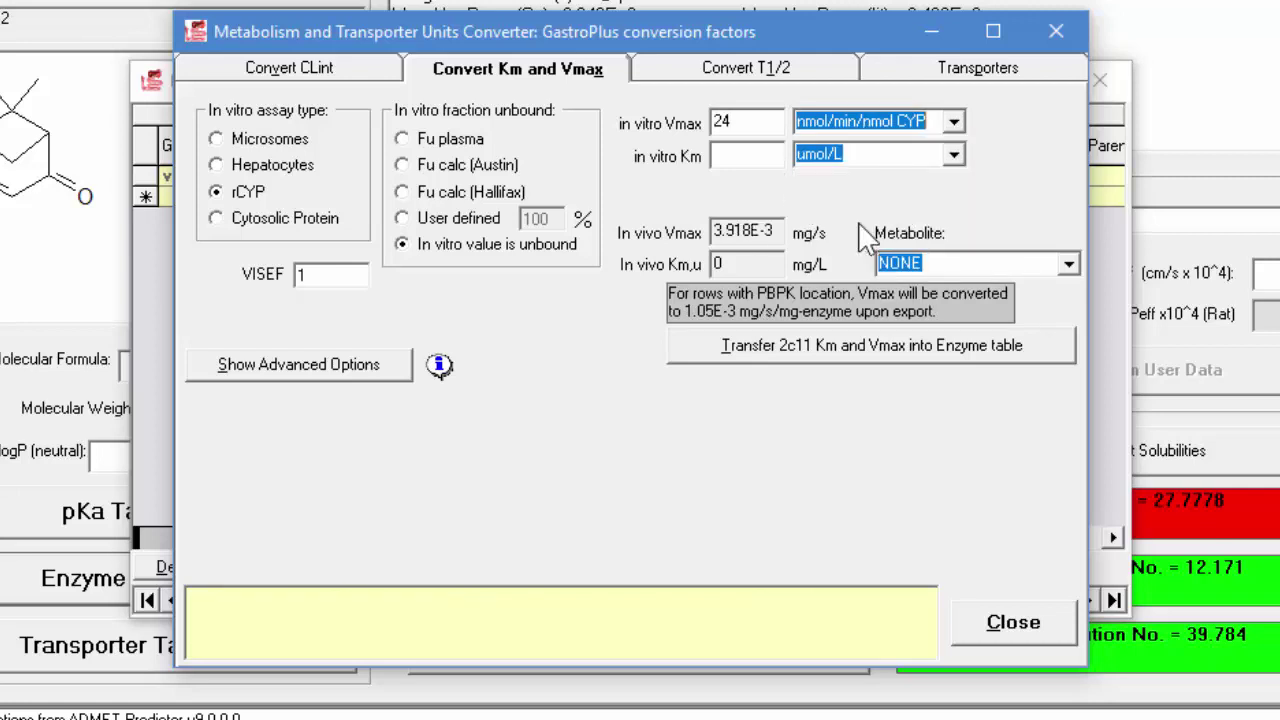
click(750, 156)
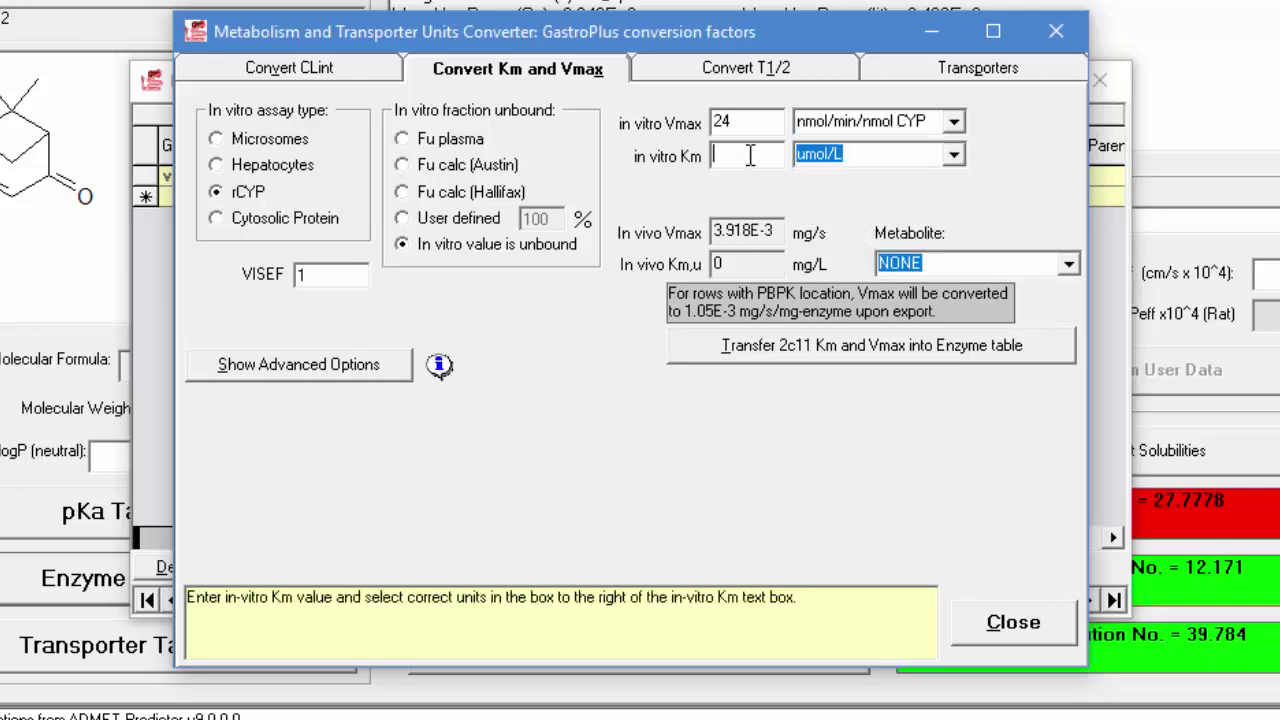
text(120)
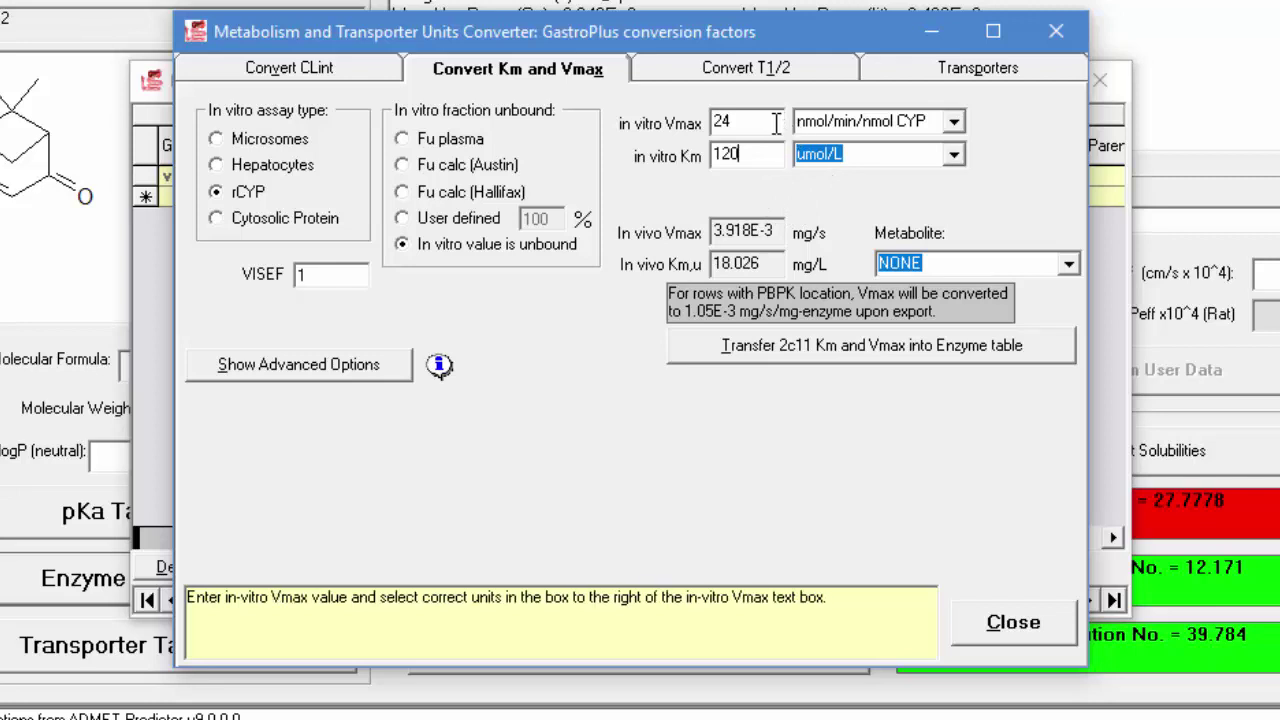
click(820, 360)
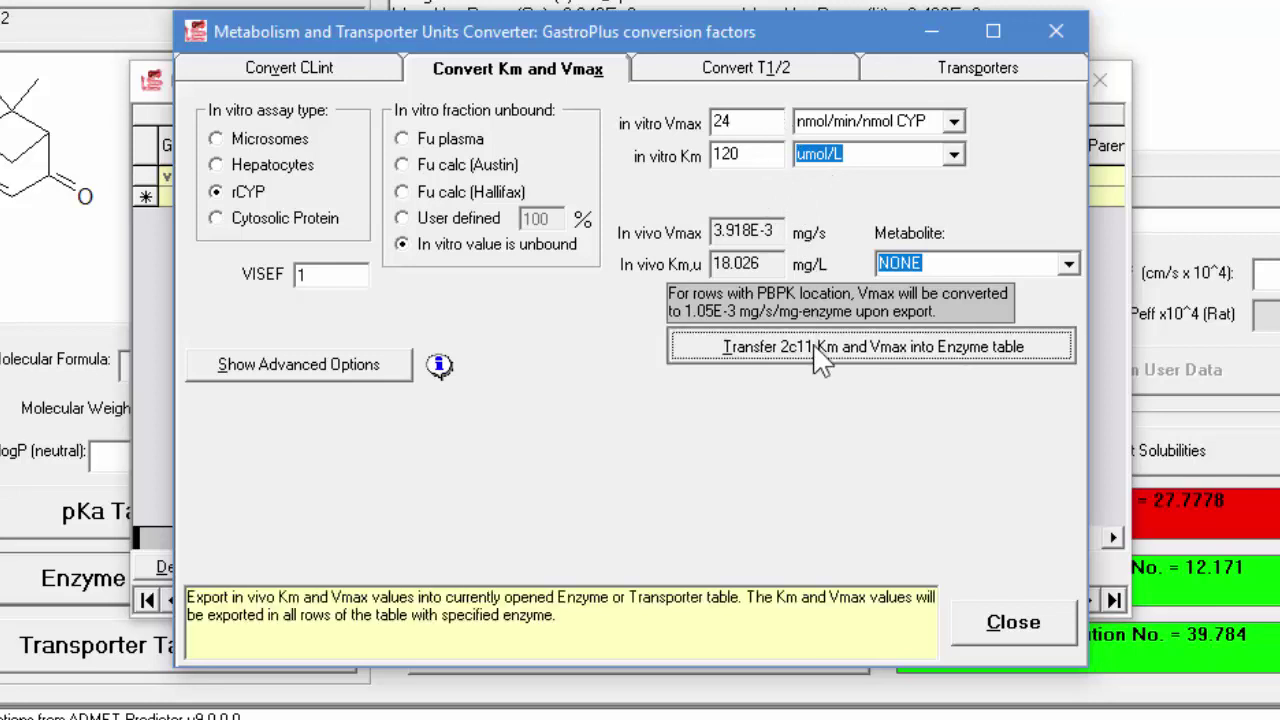
click(1050, 648)
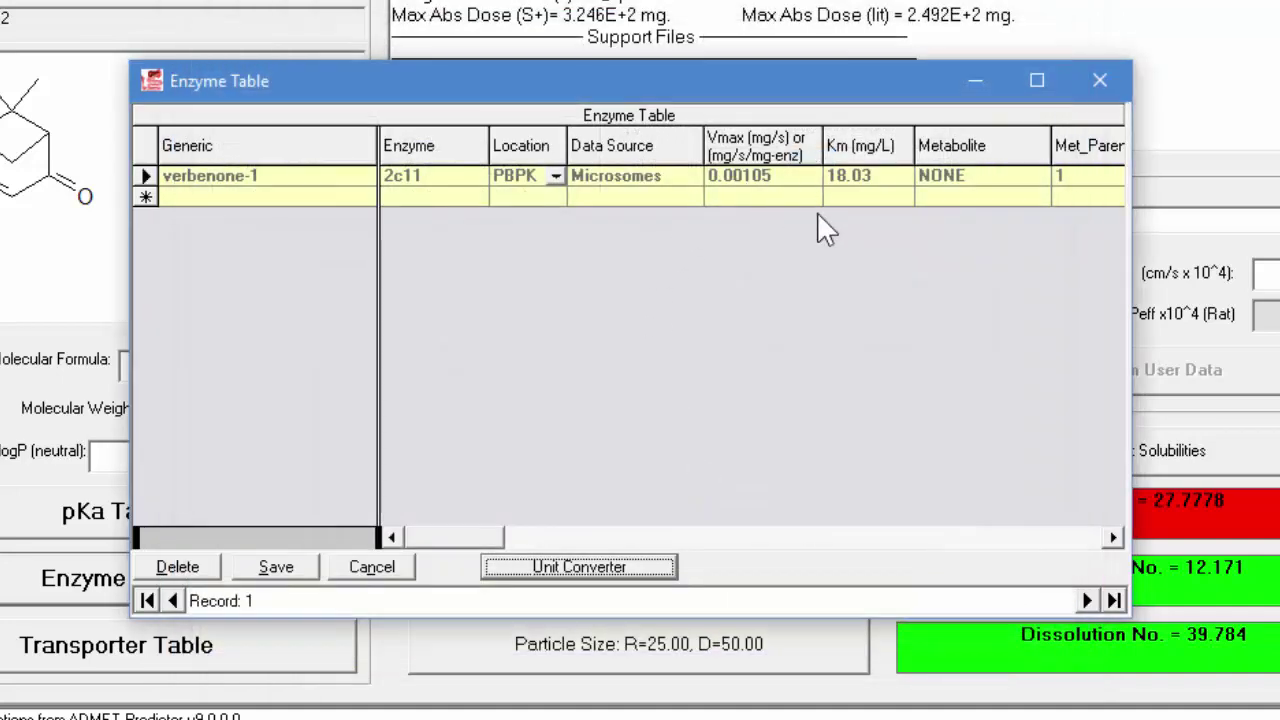
Add a second verbenone-1 row for enzyme 2c11 with location Gut, and save the enzyme table.
click(482, 196)
click(480, 197)
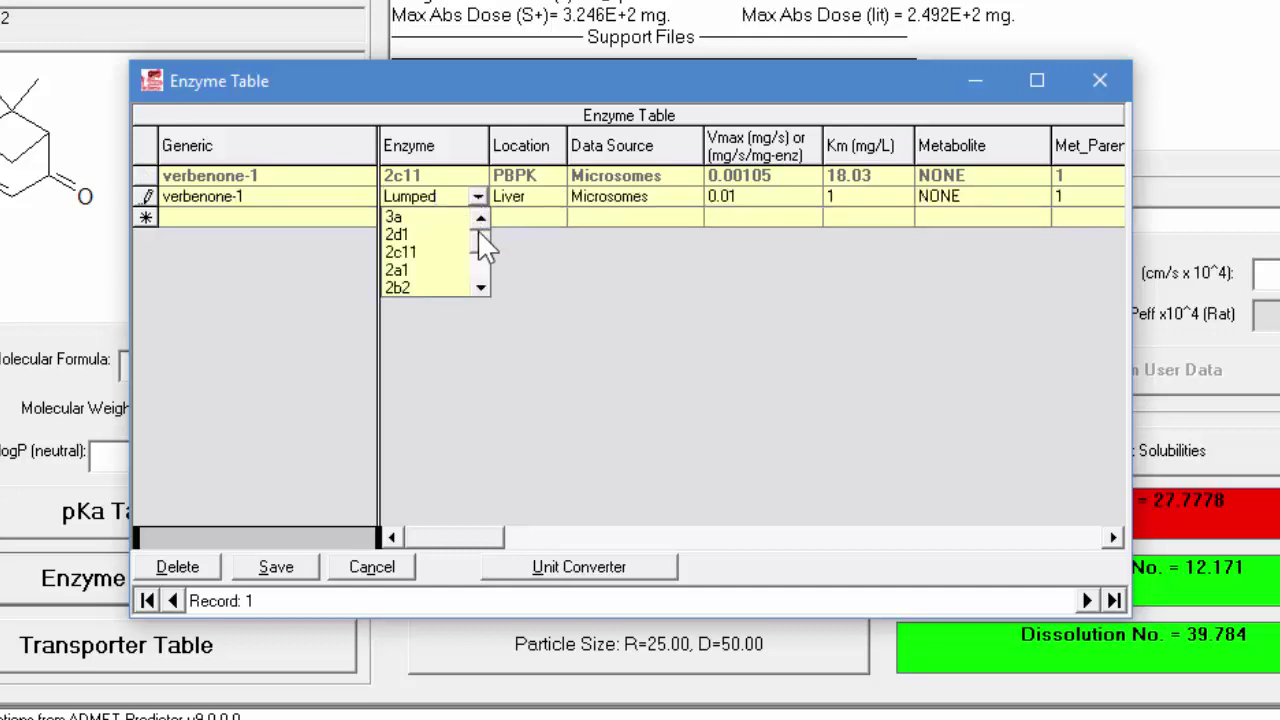
click(405, 252)
click(558, 212)
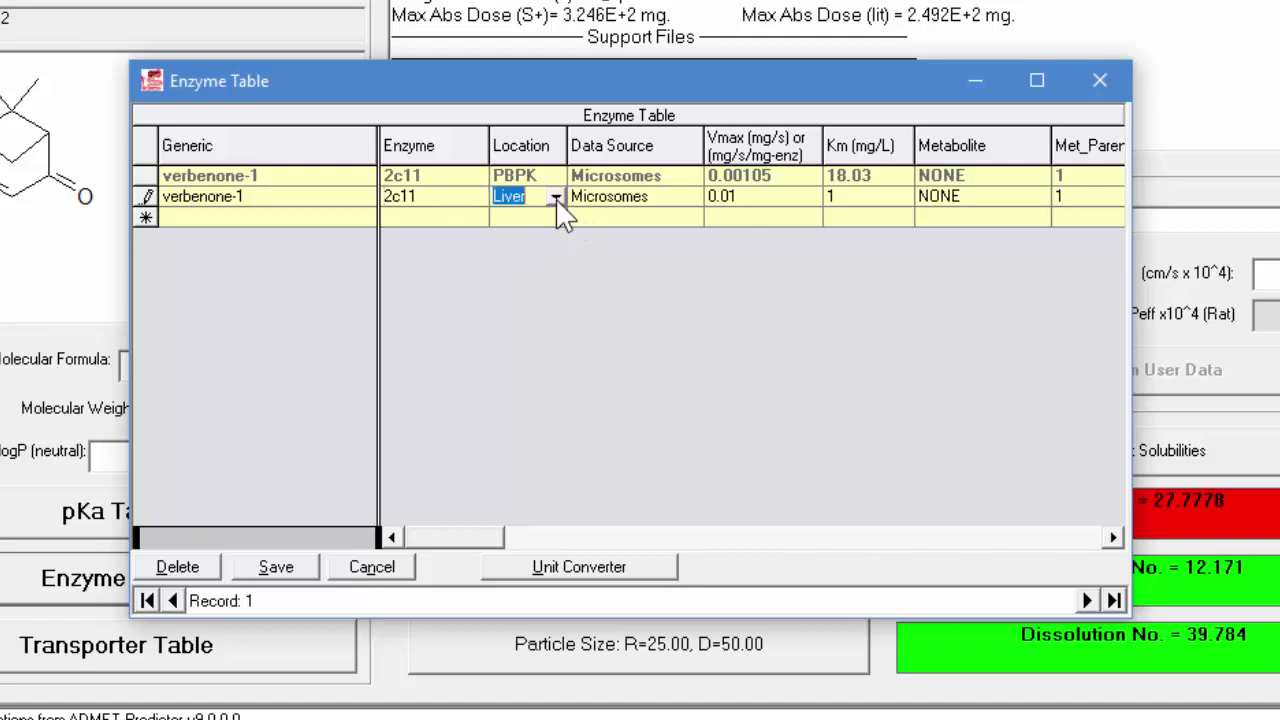
click(556, 199)
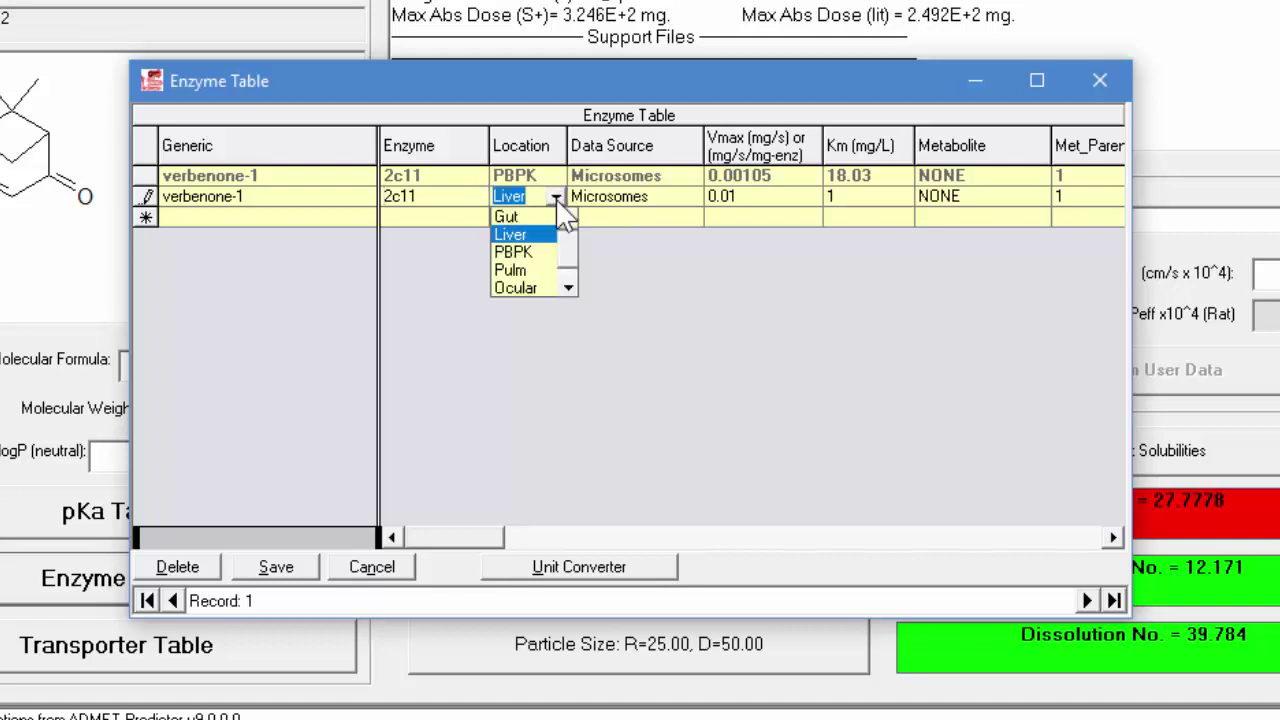
click(513, 212)
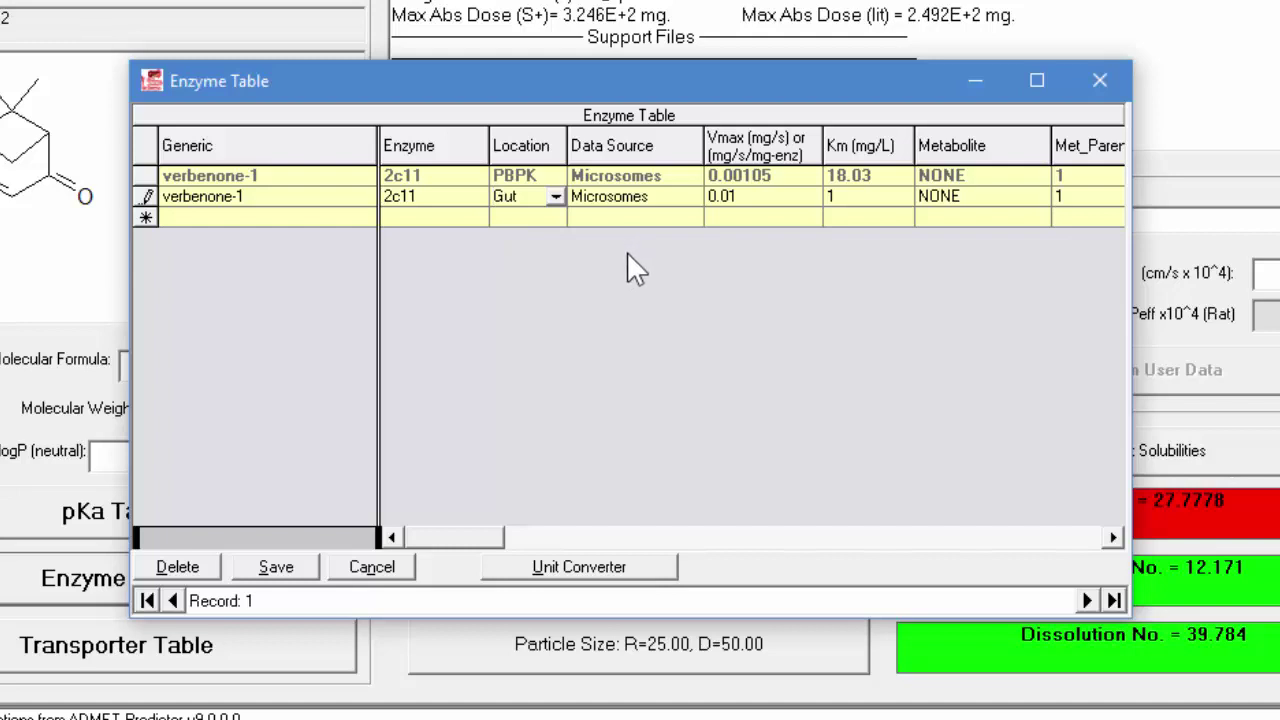
click(280, 570)
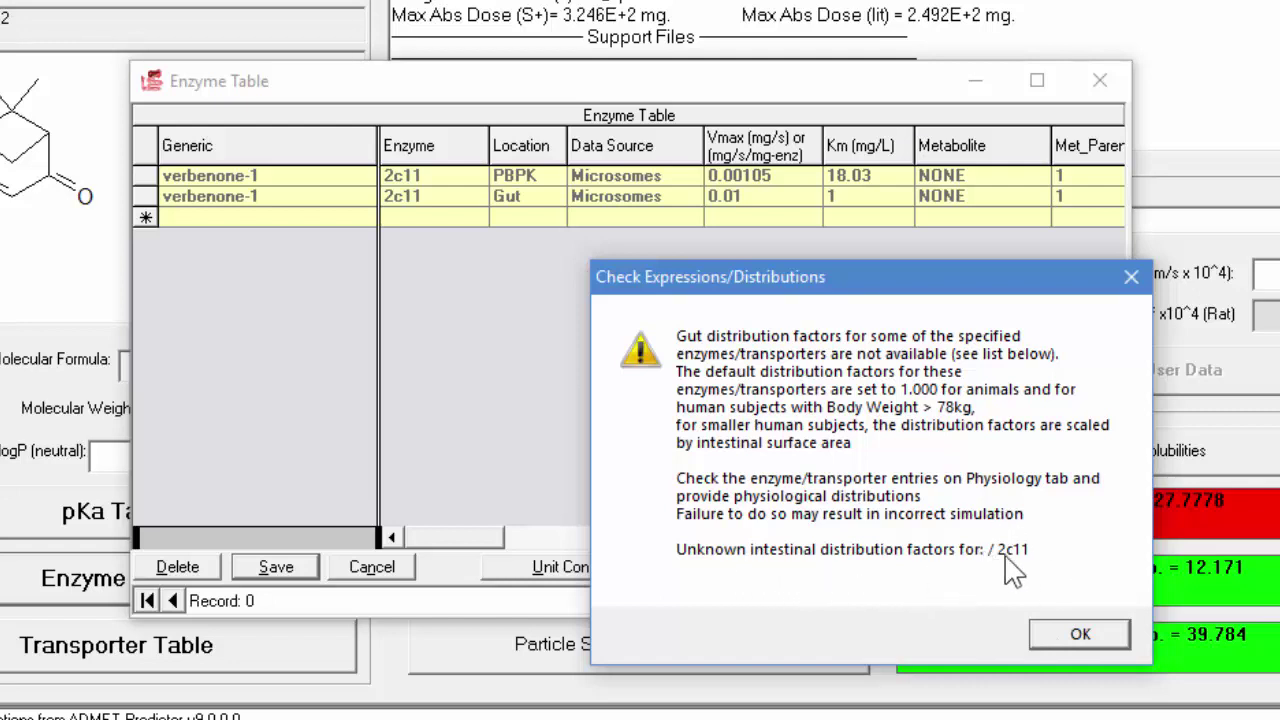
click(1065, 640)
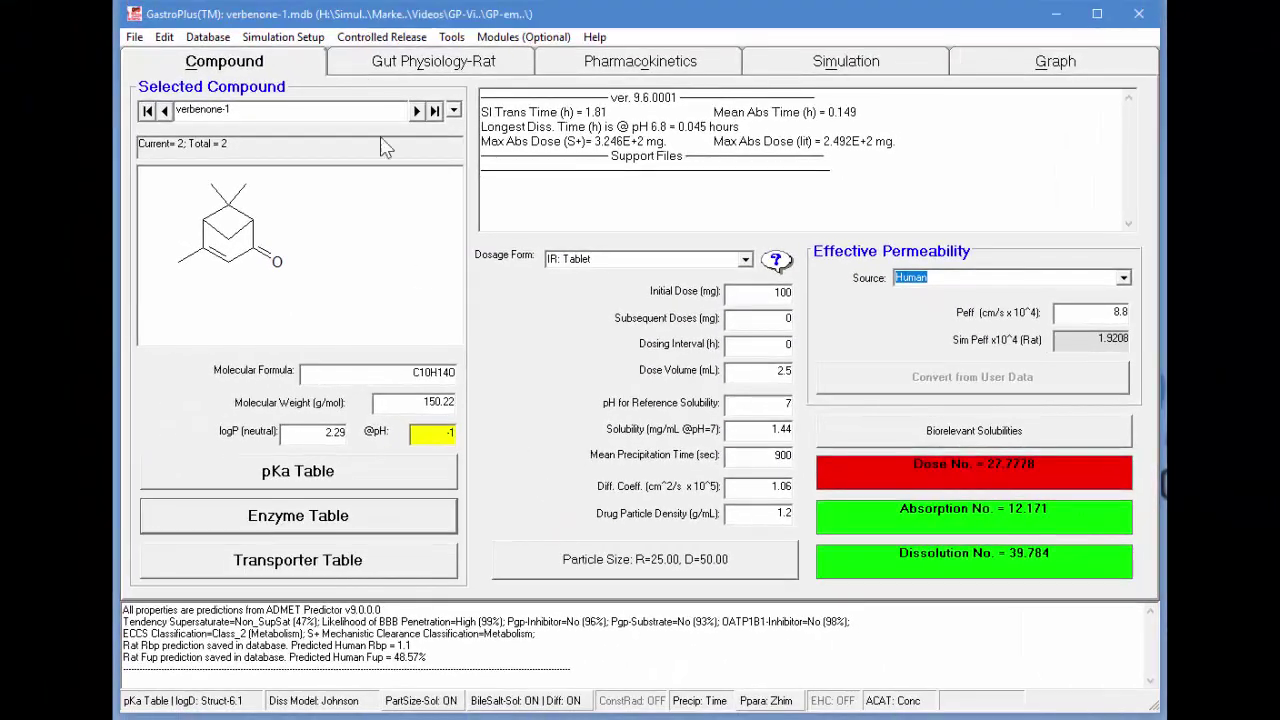
Check the rat gut's regional enzyme distributions before and after deleting the 2c11 row with location Gut and saving the enzyme table.
click(392, 66)
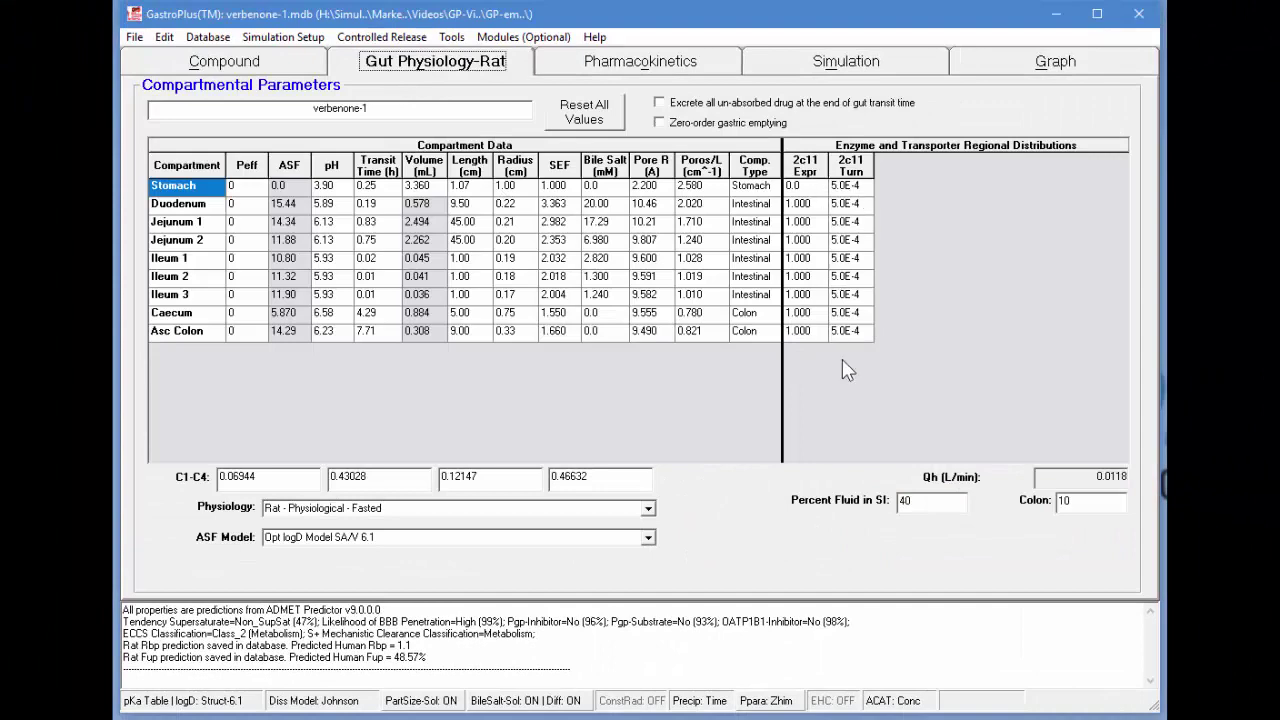
click(283, 69)
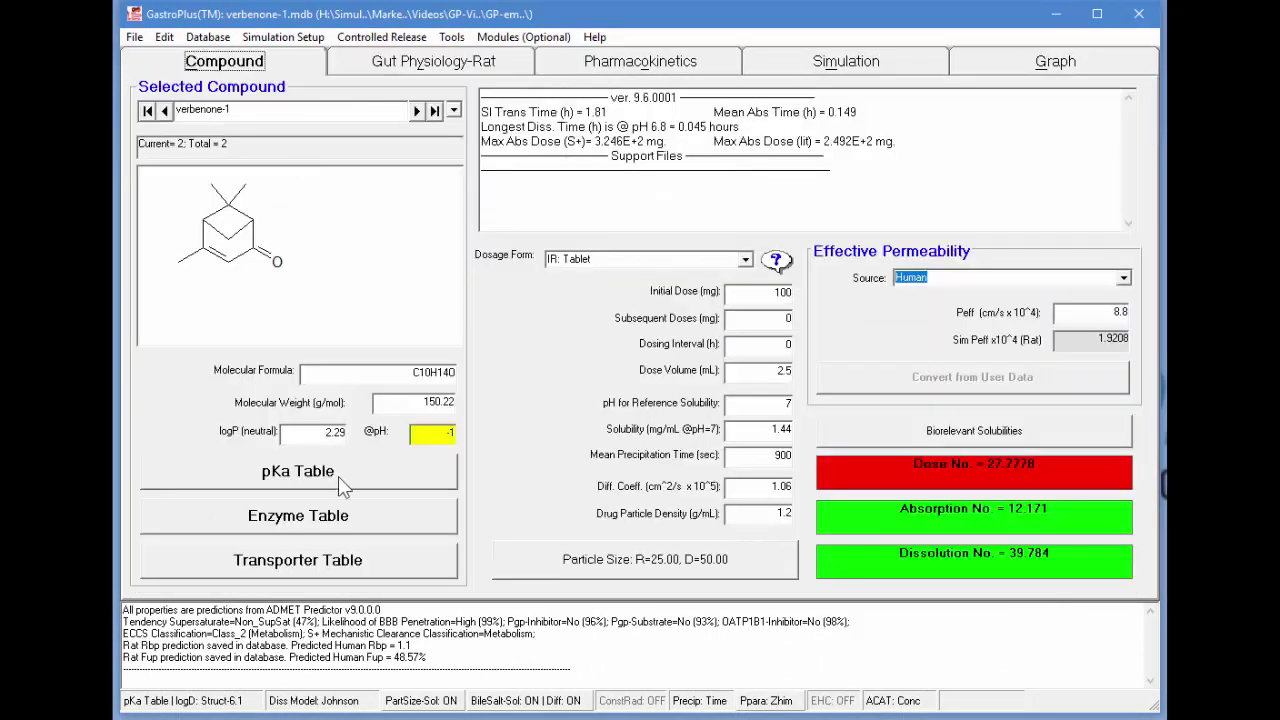
click(338, 530)
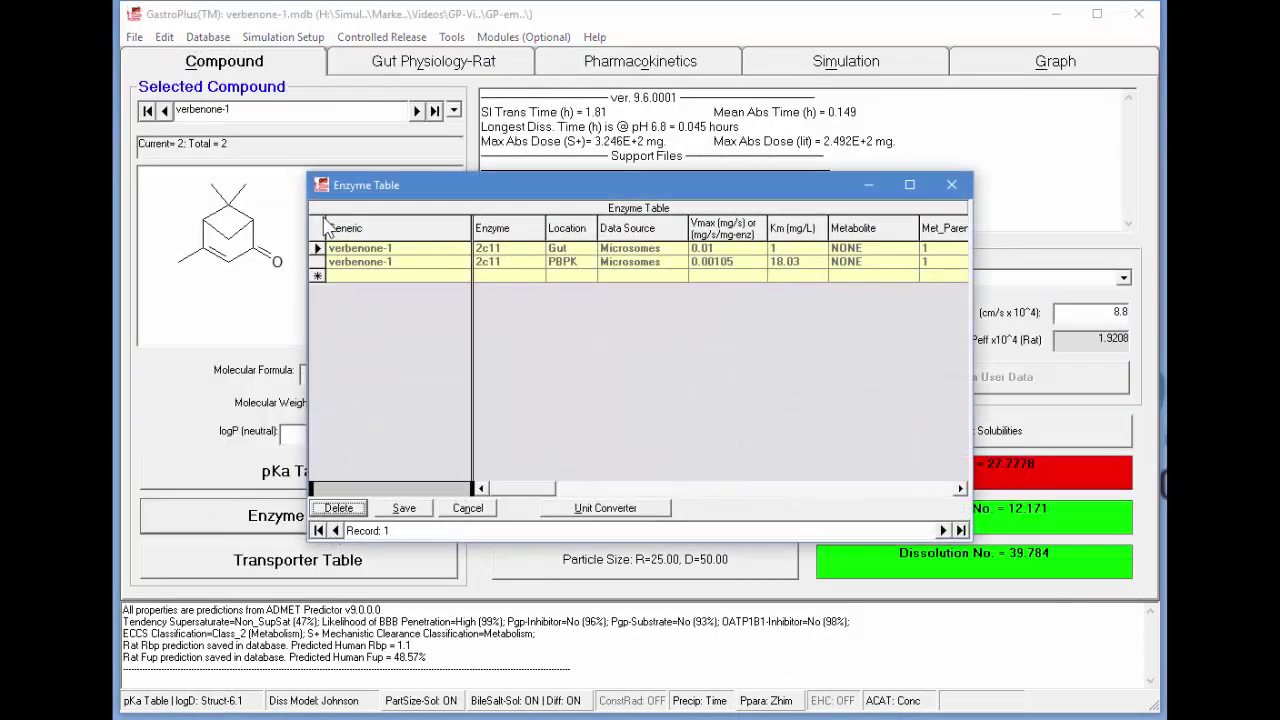
click(317, 261)
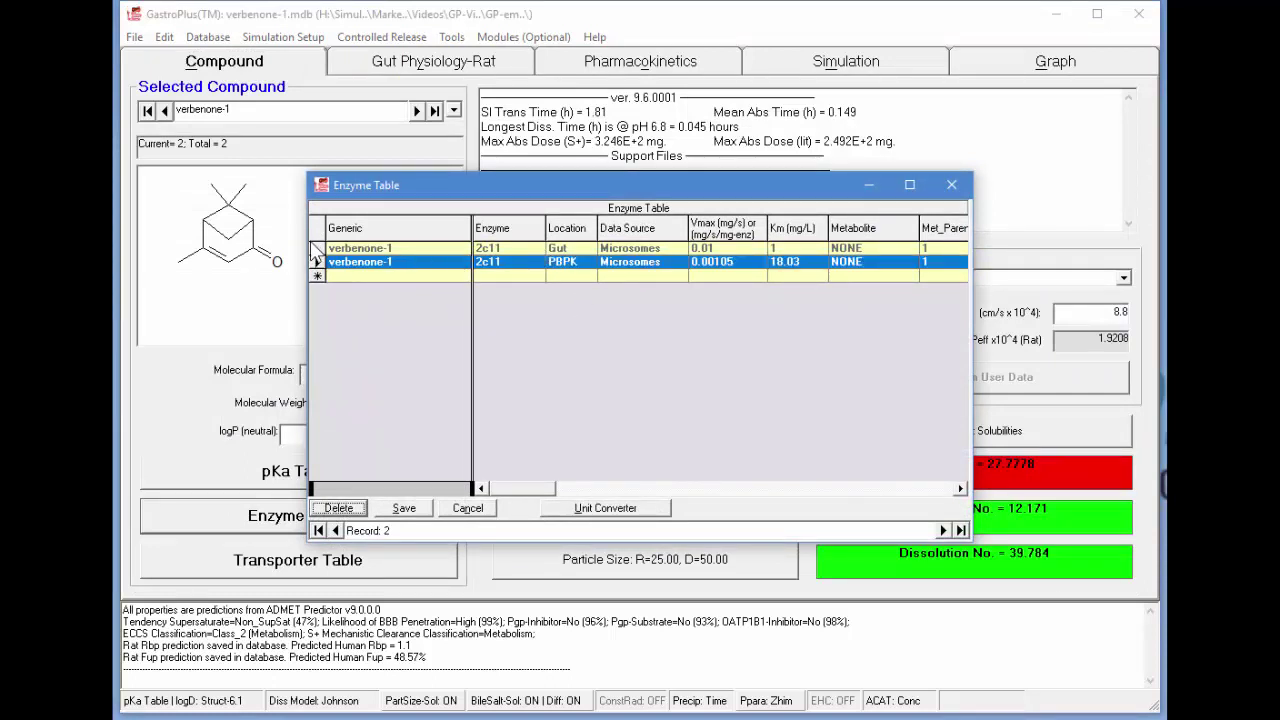
click(314, 248)
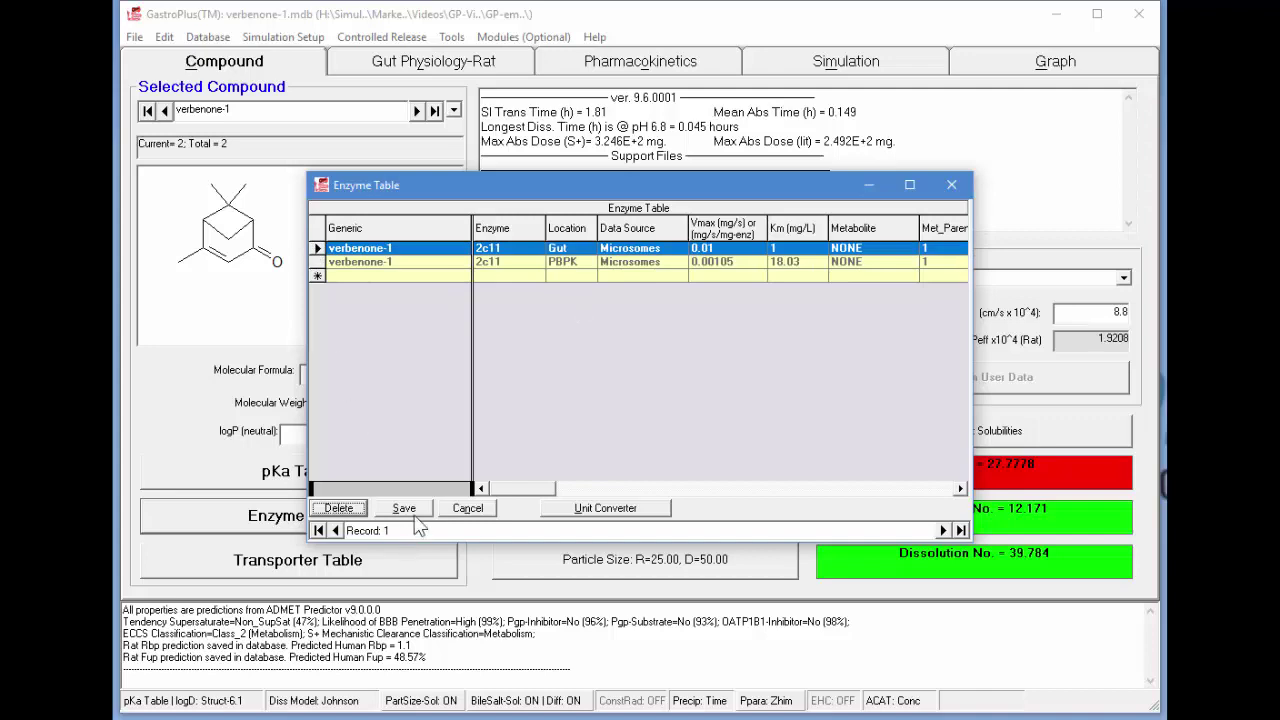
click(341, 510)
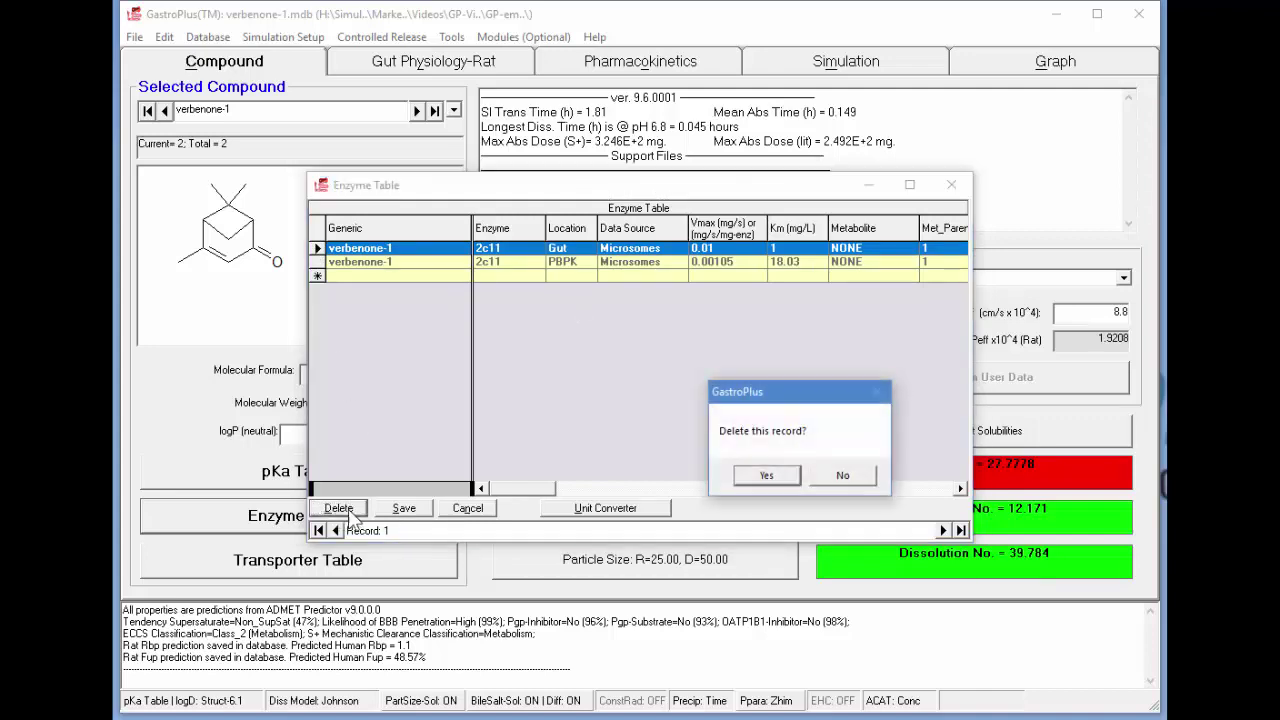
click(766, 476)
click(404, 508)
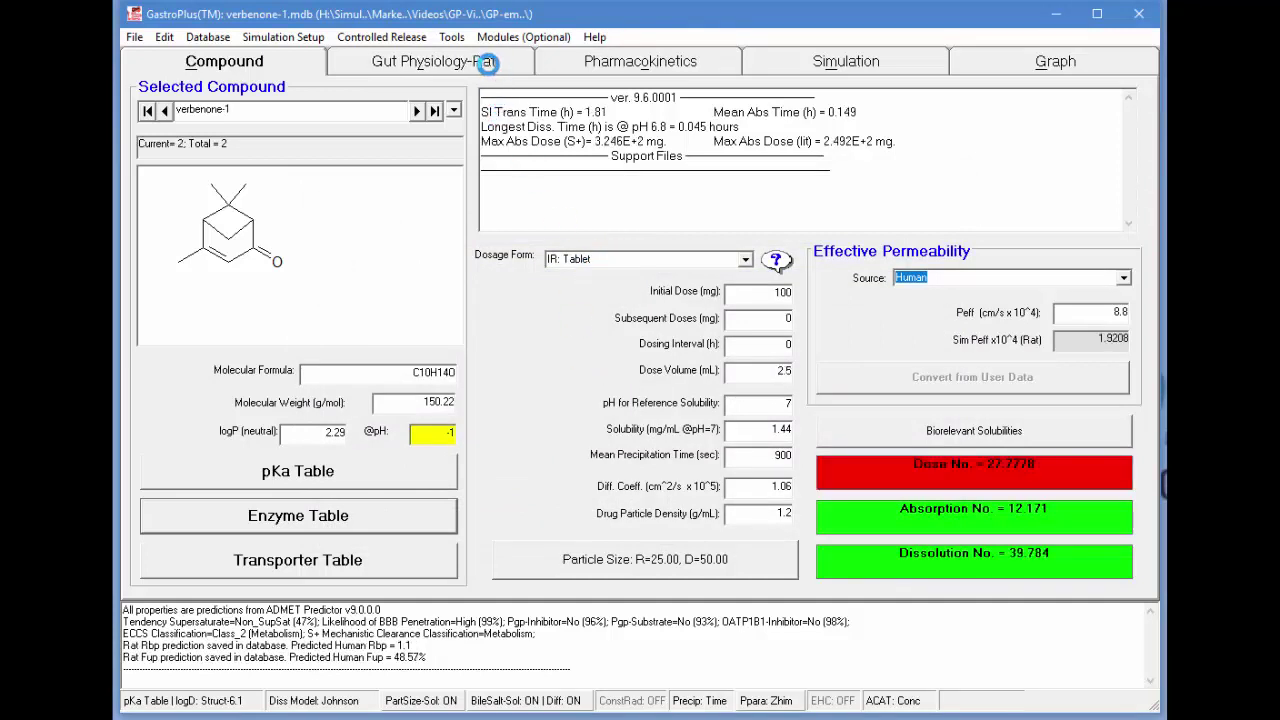
click(487, 62)
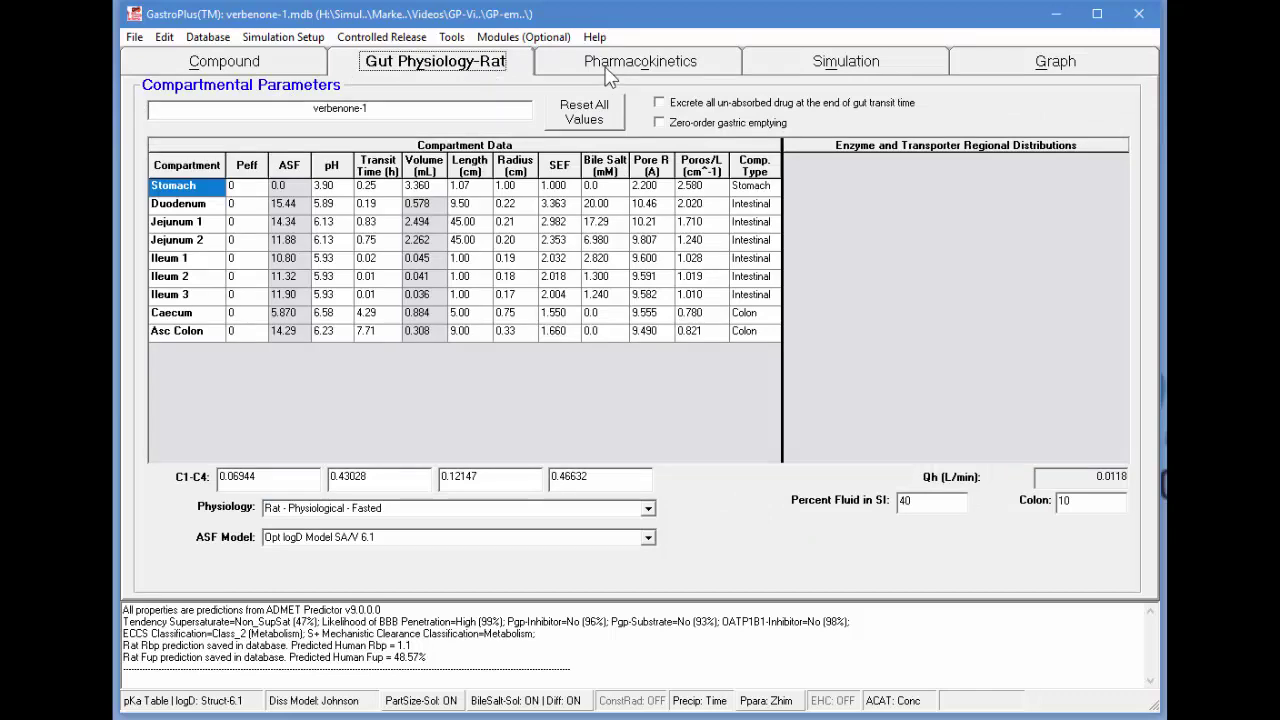
Set the initial dose of verbenone-1 to 10 mg and open the simulation settings.
click(272, 64)
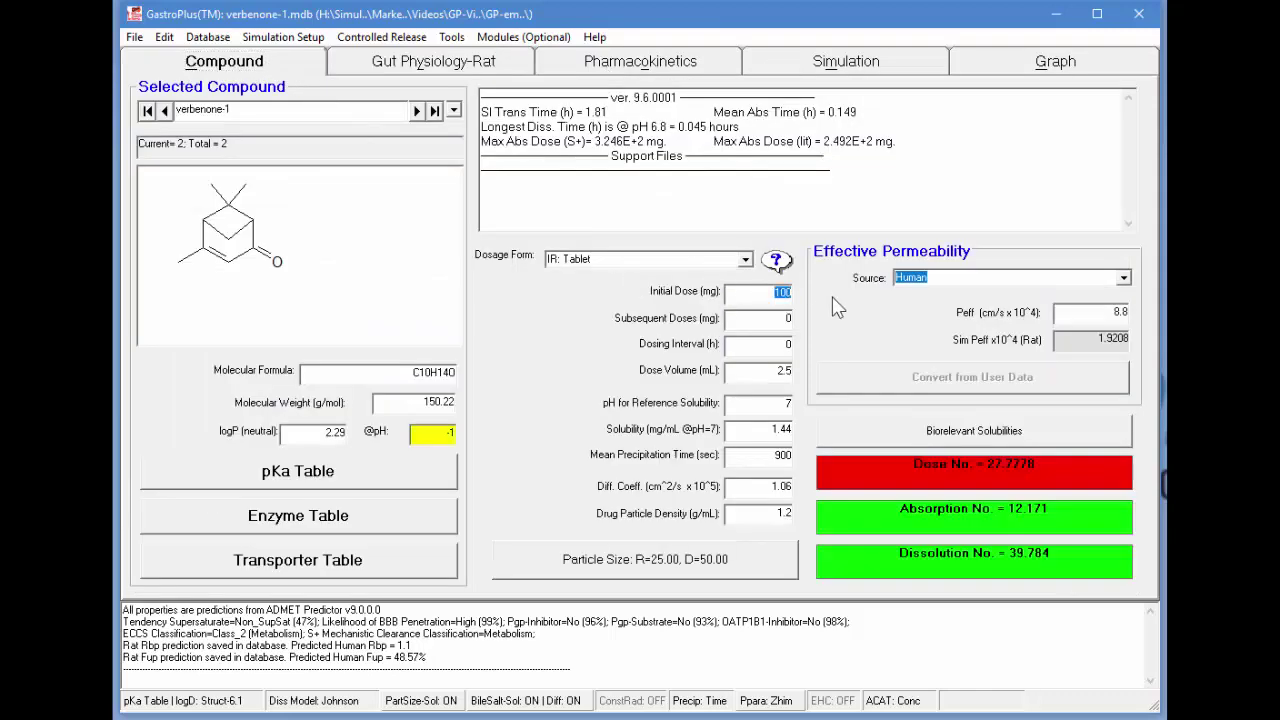
text(10)
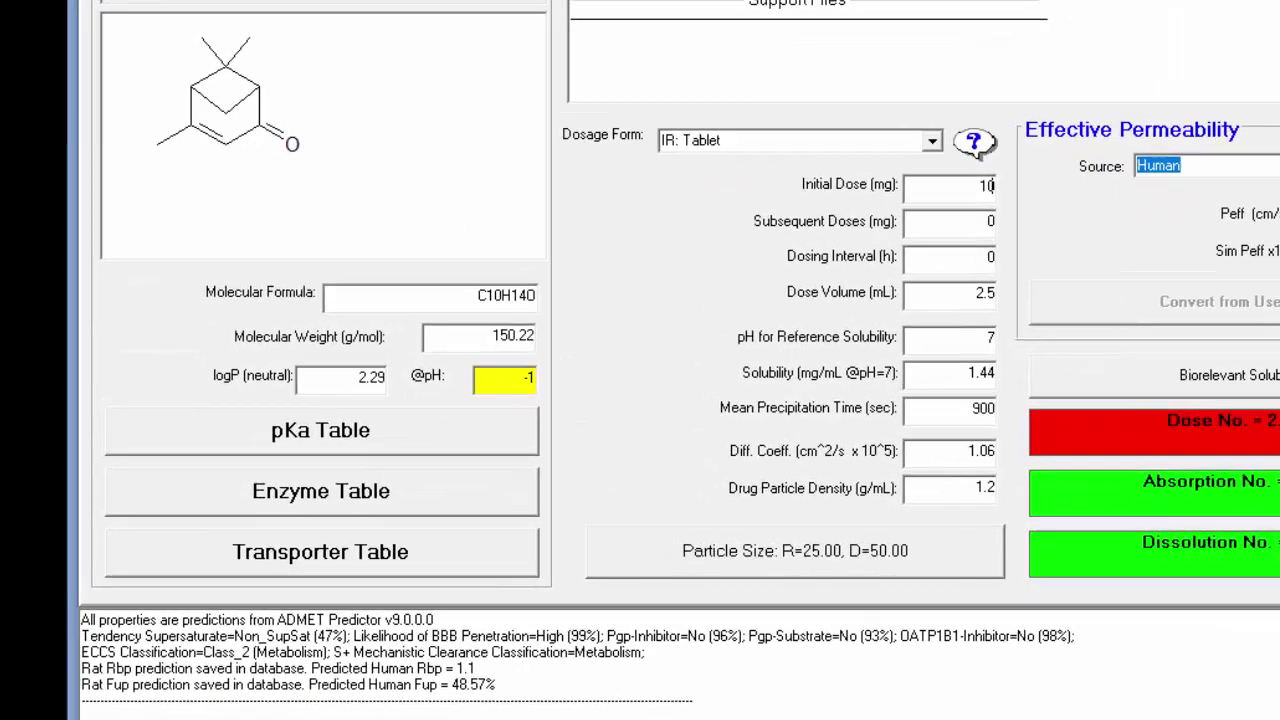
click(872, 38)
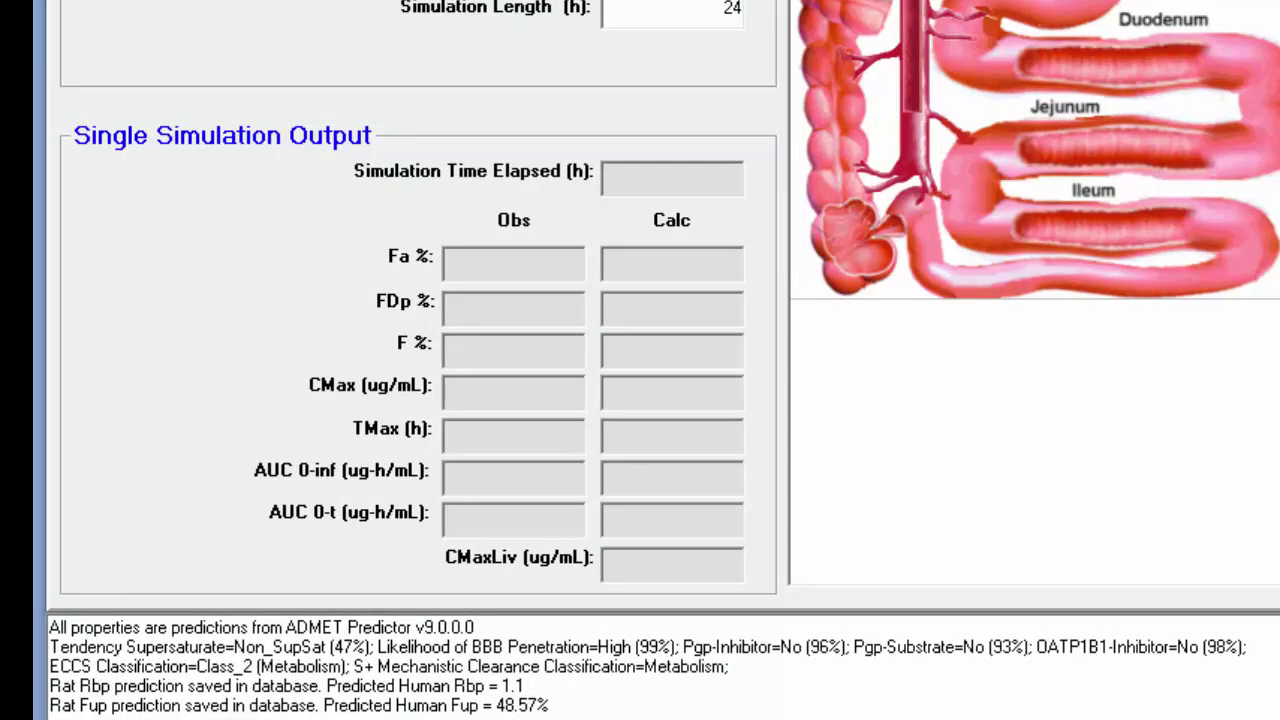